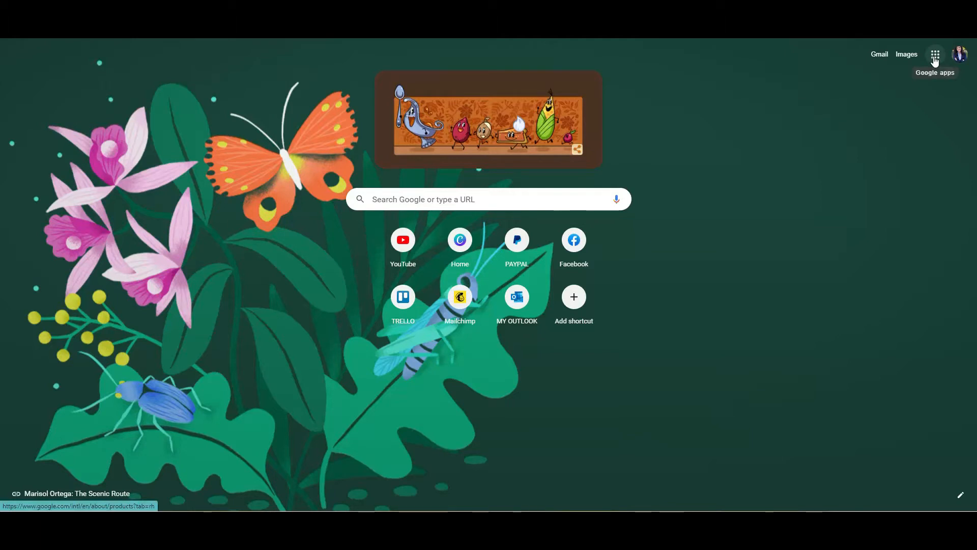
Step: Open Google Forms from the list of Google apps
{"action": "left_click_drag", "start_coordinate": [969, 96], "coordinate": [969, 167]}
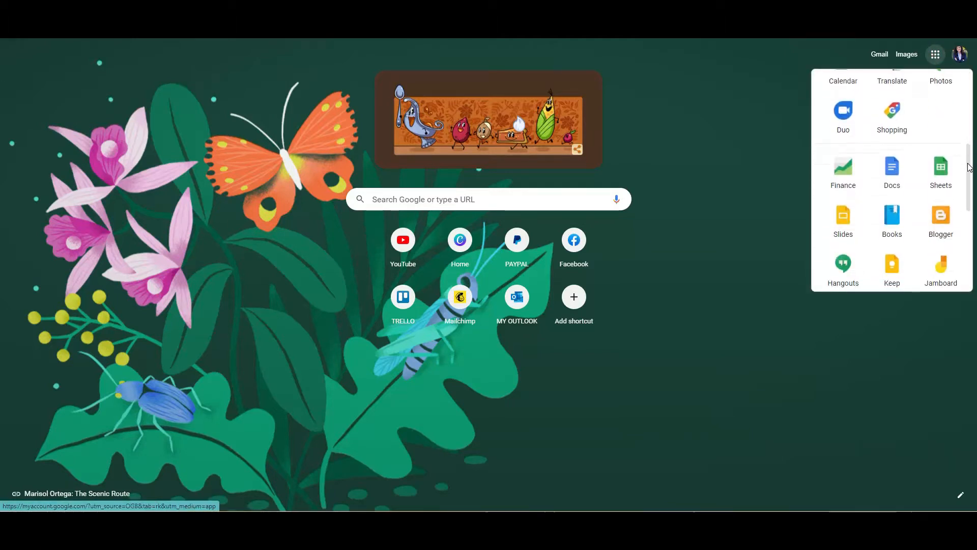
{"action": "scroll", "coordinate": [967, 162], "scroll_direction": "down", "scroll_amount": 5}
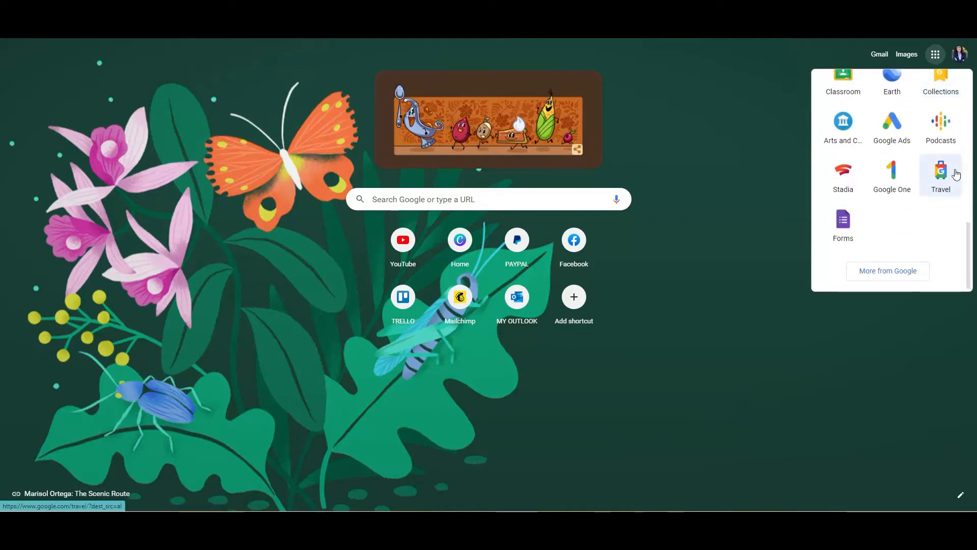
{"action": "left_click", "coordinate": [849, 229]}
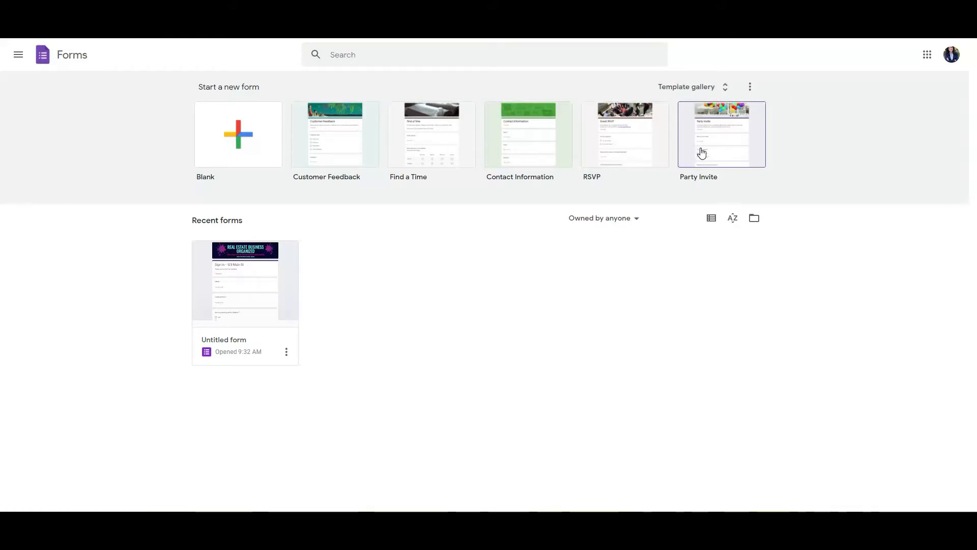
Step: Browse the full template gallery and start a new blank form
{"action": "left_click", "coordinate": [716, 90]}
{"action": "left_click_drag", "start_coordinate": [965, 170], "coordinate": [966, 363]}
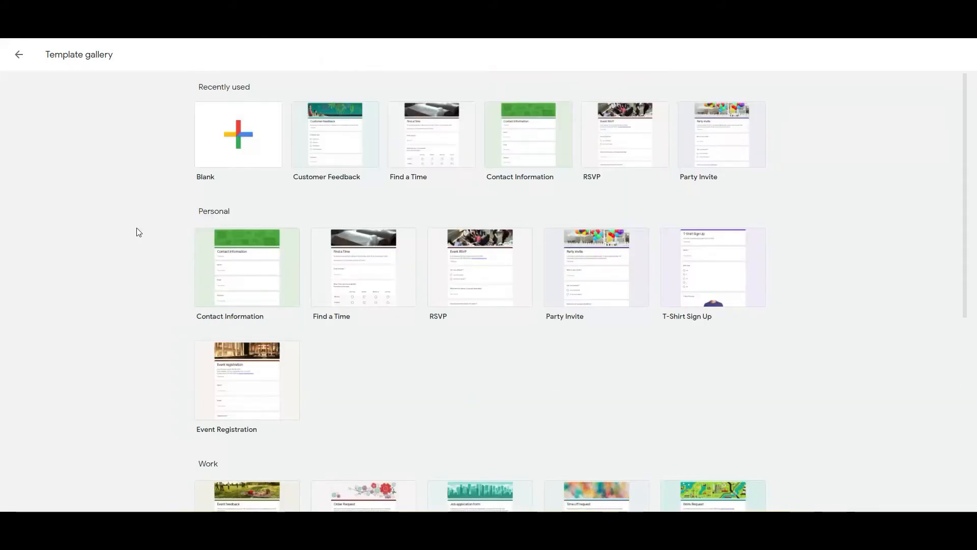
{"action": "left_click", "coordinate": [248, 141]}
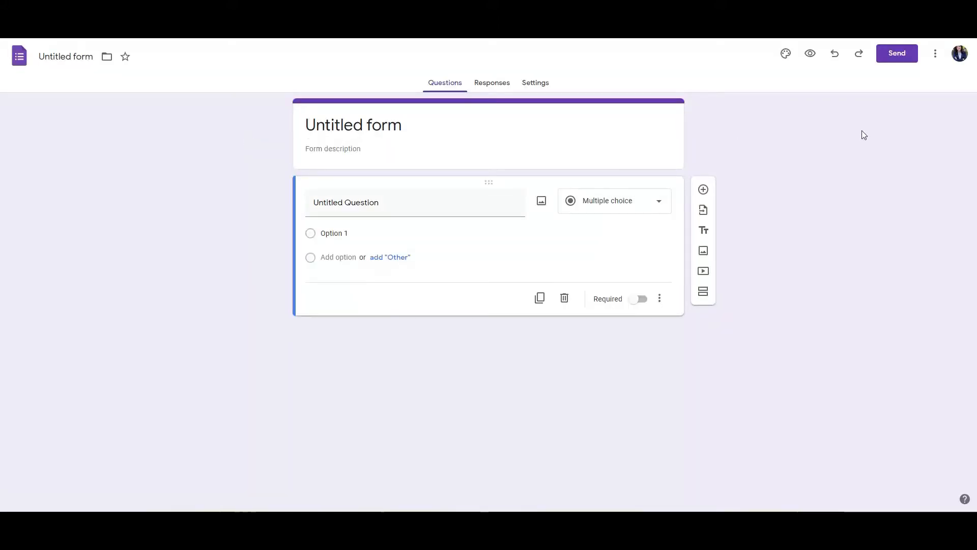
Step: Open the form's header image chooser and examine the Work and School, Illustrations and Birthday themes and the upload option
{"action": "left_click", "coordinate": [786, 54]}
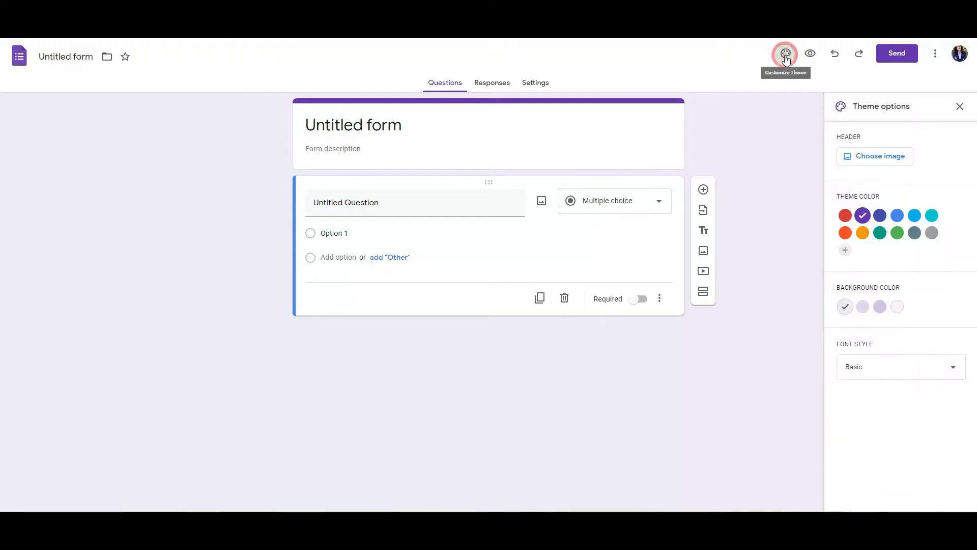
{"action": "left_click", "coordinate": [885, 157]}
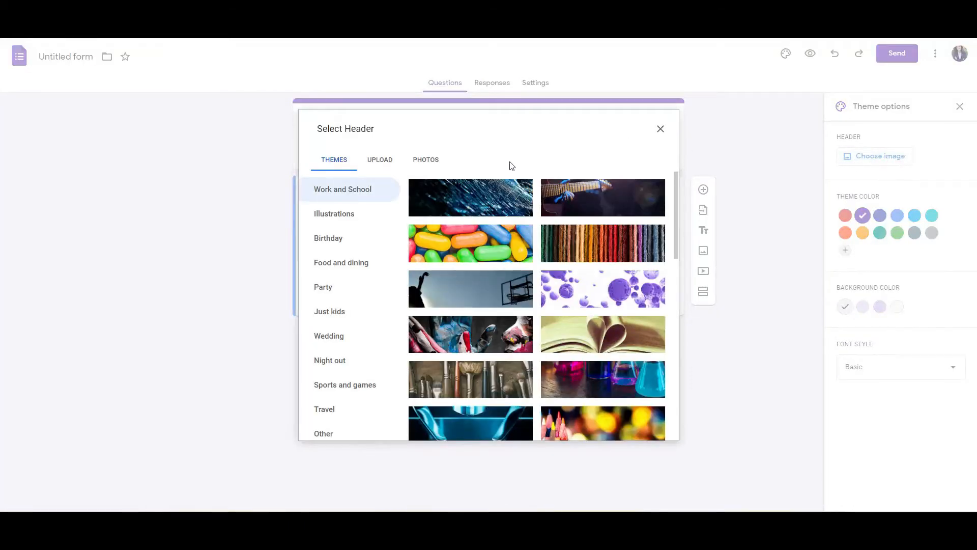
{"action": "scroll", "coordinate": [546, 277], "scroll_direction": "down", "scroll_amount": 4}
{"action": "scroll", "coordinate": [547, 277], "scroll_direction": "down", "scroll_amount": 2}
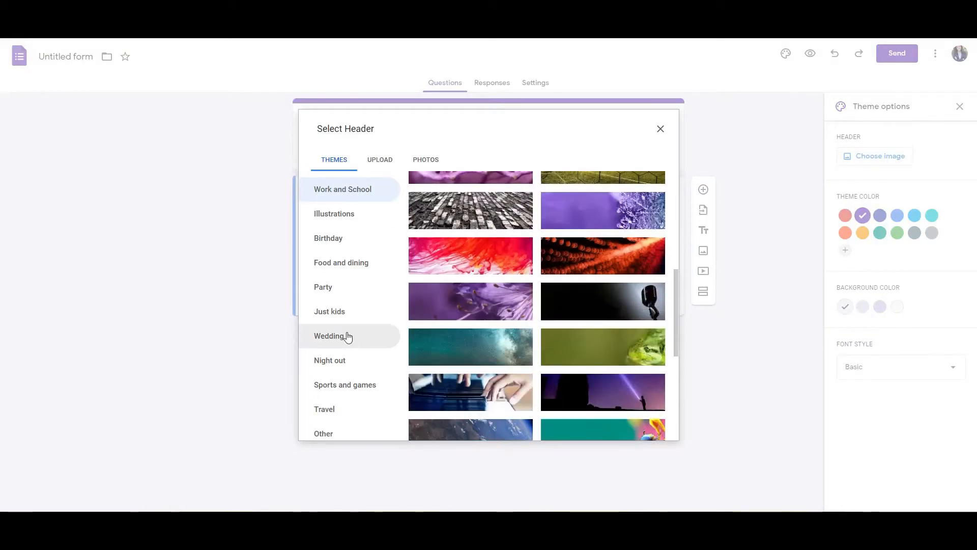
{"action": "left_click", "coordinate": [341, 214]}
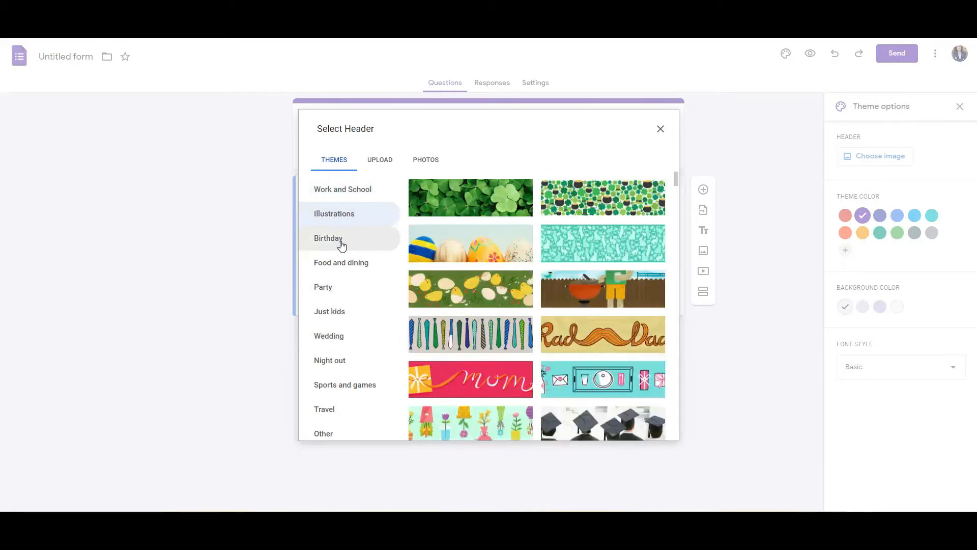
{"action": "left_click", "coordinate": [337, 239]}
{"action": "left_click", "coordinate": [338, 334]}
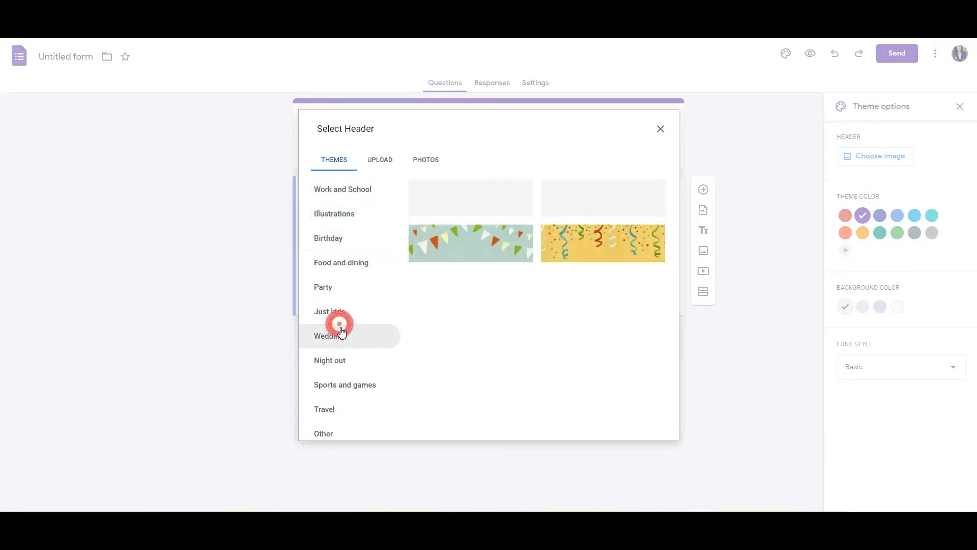
{"action": "left_click", "coordinate": [380, 162]}
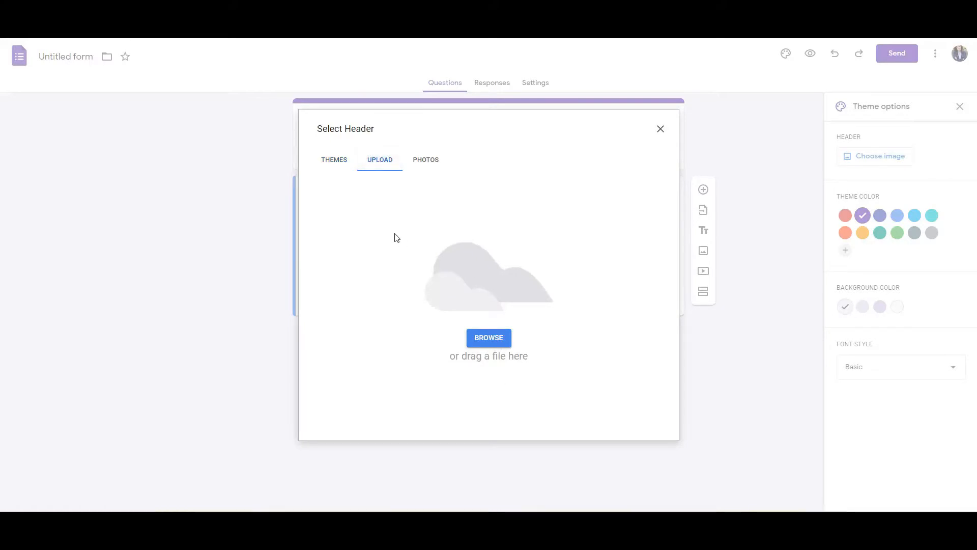
{"action": "left_click", "coordinate": [334, 161]}
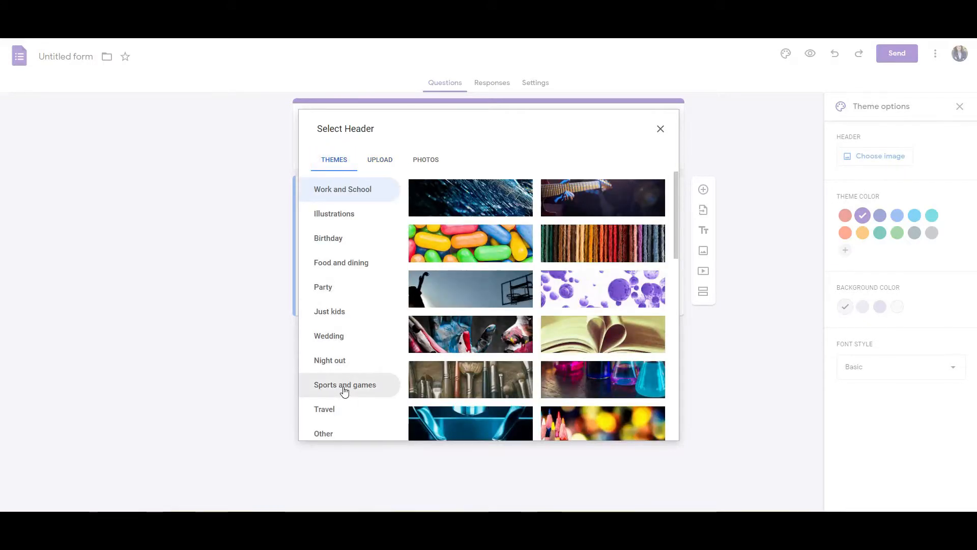
Step: Set the form header to the Party theme photo of people socializing around a sofa
{"action": "left_click", "coordinate": [325, 286]}
{"action": "left_click", "coordinate": [604, 197]}
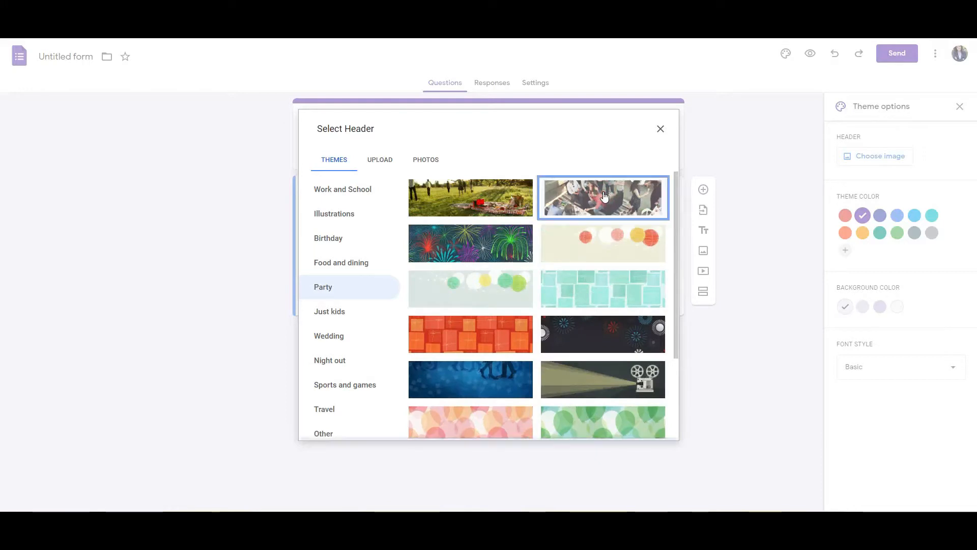
{"action": "left_click", "coordinate": [650, 428]}
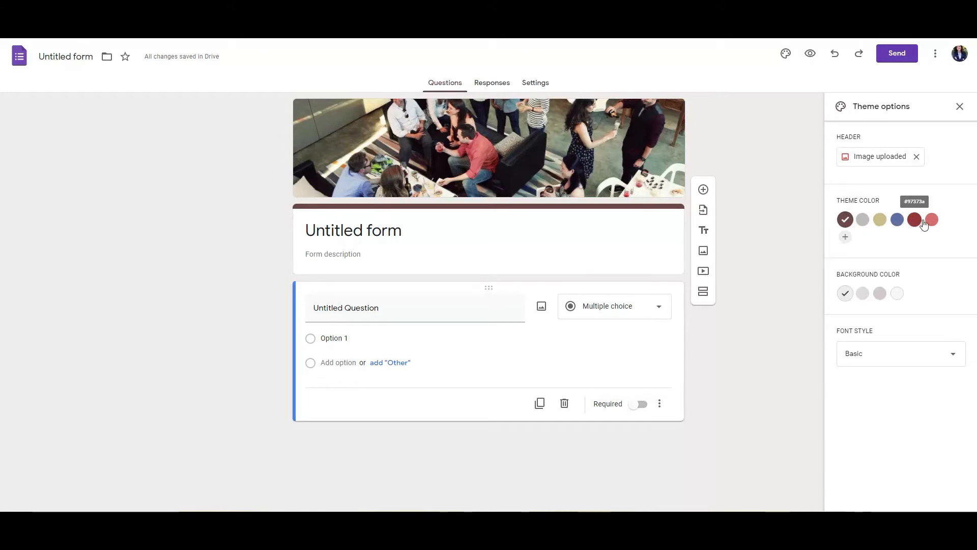
Step: Add the custom dark blue #1517ac as the form's theme color
{"action": "left_click", "coordinate": [845, 239]}
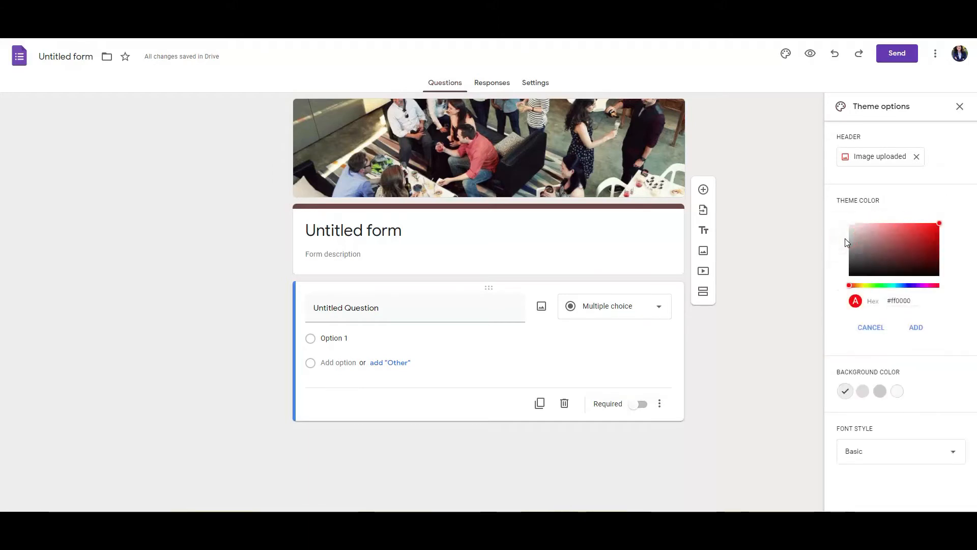
{"action": "left_click", "coordinate": [909, 287]}
{"action": "left_click", "coordinate": [929, 241]}
{"action": "left_click", "coordinate": [915, 328]}
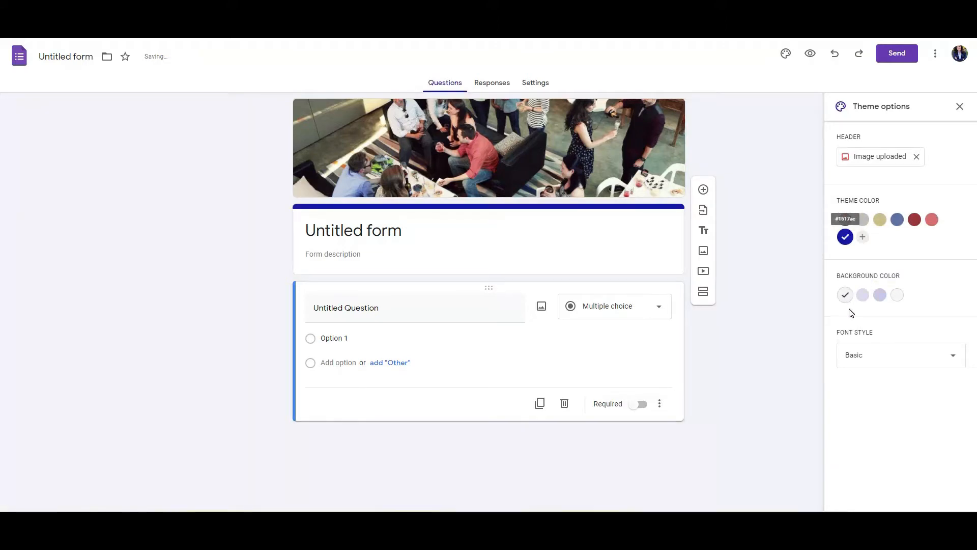
Step: Review the available font styles without changing the Basic style, and close the theme options
{"action": "left_click", "coordinate": [953, 360]}
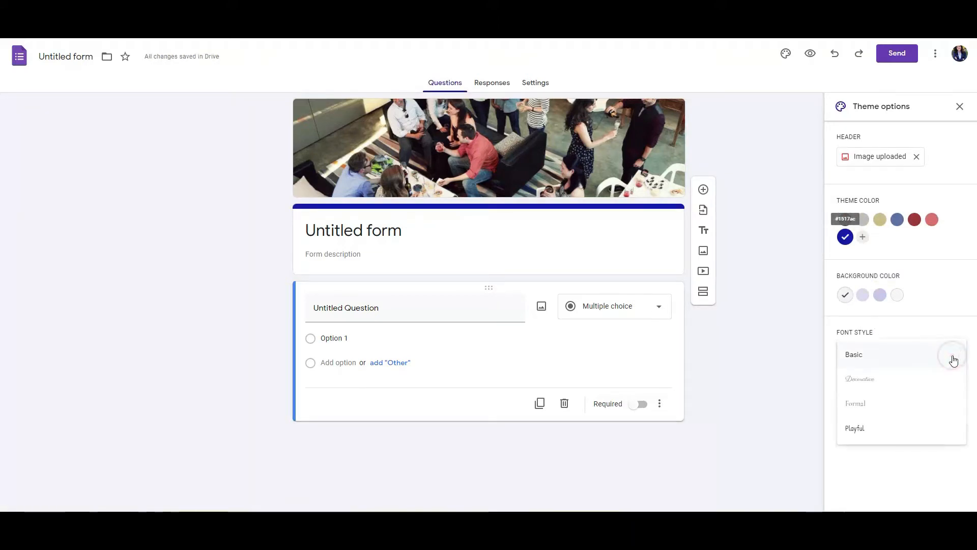
{"action": "left_click", "coordinate": [878, 331]}
{"action": "left_click", "coordinate": [895, 416]}
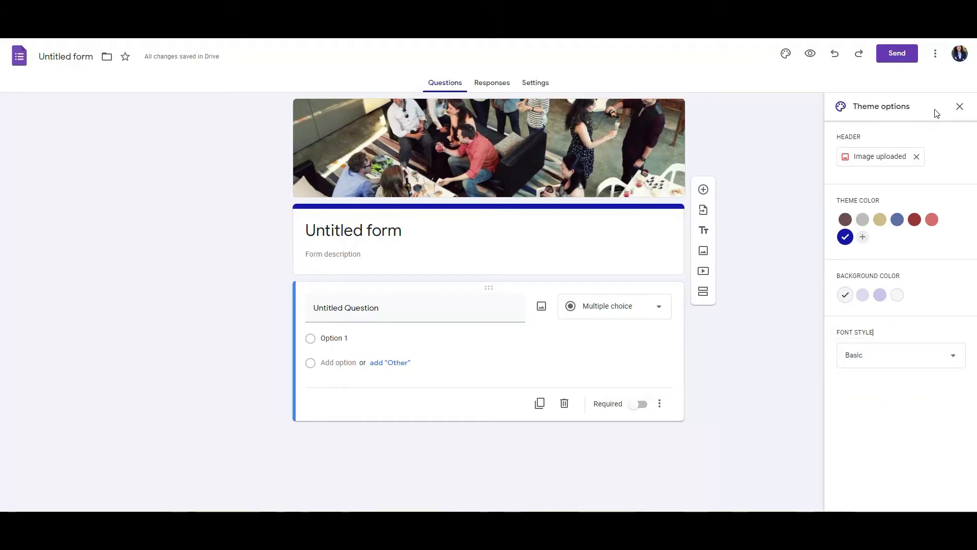
{"action": "left_click", "coordinate": [960, 106]}
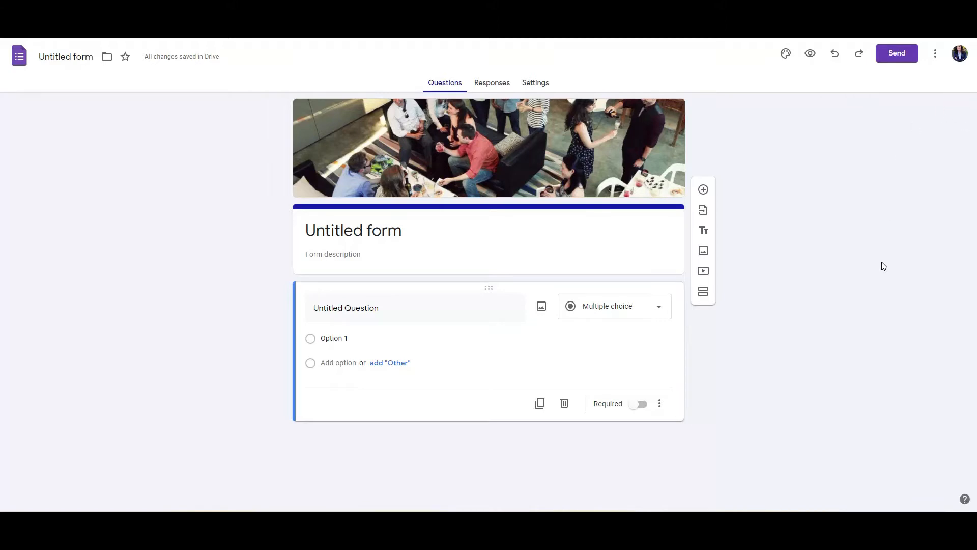
Step: Replace the form's title with "Sign-in form" followed by the property's street address
{"action": "left_click", "coordinate": [403, 229]}
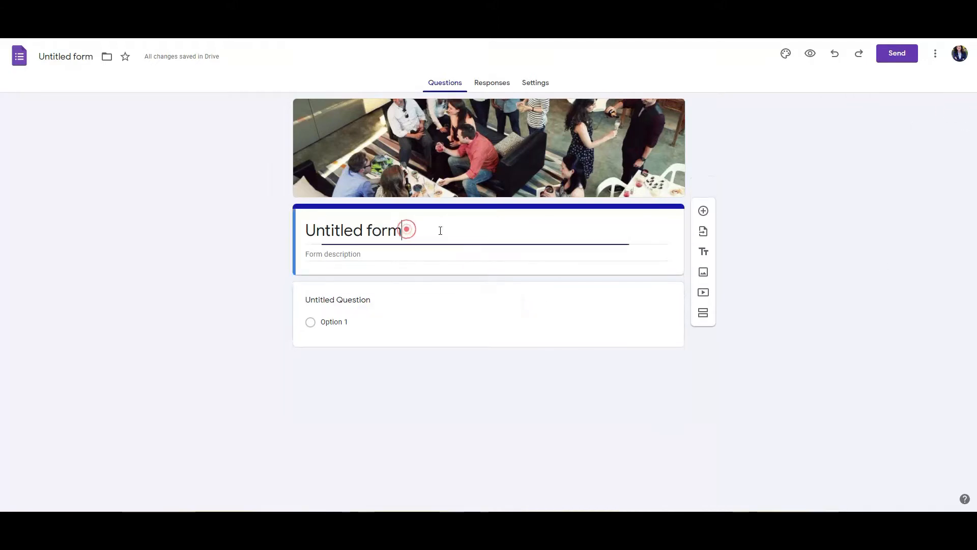
{"action": "key", "text": "BackSpace"}
{"action": "key", "text": "BackSpace"}
{"action": "key", "text": "BackSpace"}
{"action": "key", "text": "BackSpace"}
{"action": "key", "text": "BackSpace"}
{"action": "key", "text": "BackSpace"}
{"action": "key", "text": "BackSpace"}
{"action": "key", "text": "BackSpace"}
{"action": "key", "text": "BackSpace"}
{"action": "key", "text": "BackSpace"}
{"action": "key", "text": "BackSpace"}
{"action": "key", "text": "BackSpace"}
{"action": "key", "text": "BackSpace"}
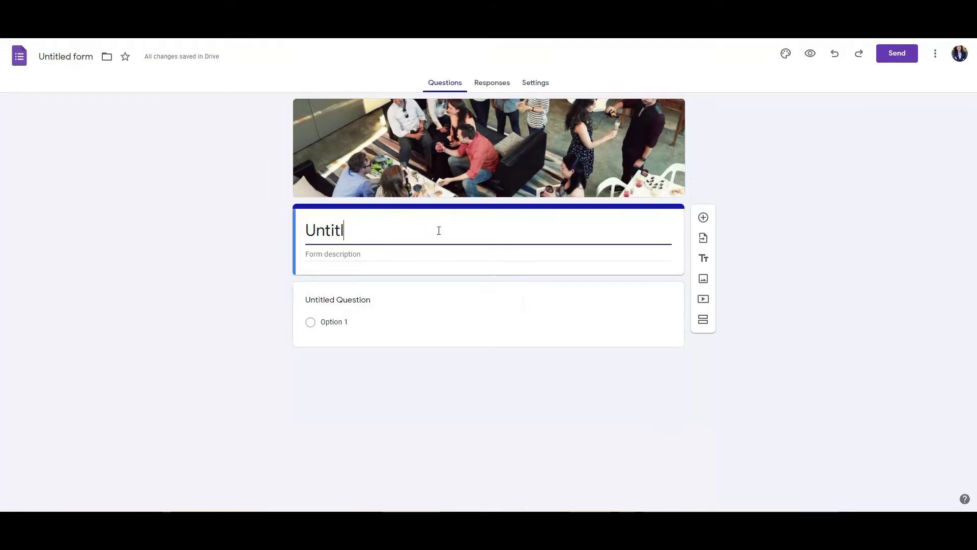
{"action": "type", "text": "Sign-in f"}
{"action": "key", "text": "BackSpace"}
{"action": "key", "text": "BackSpace"}
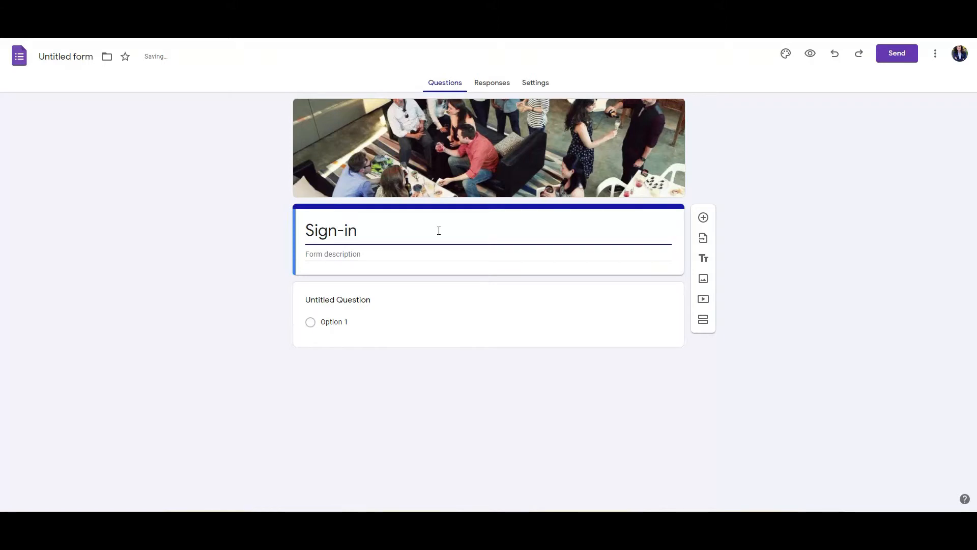
{"action": "type", "text": "fom"}
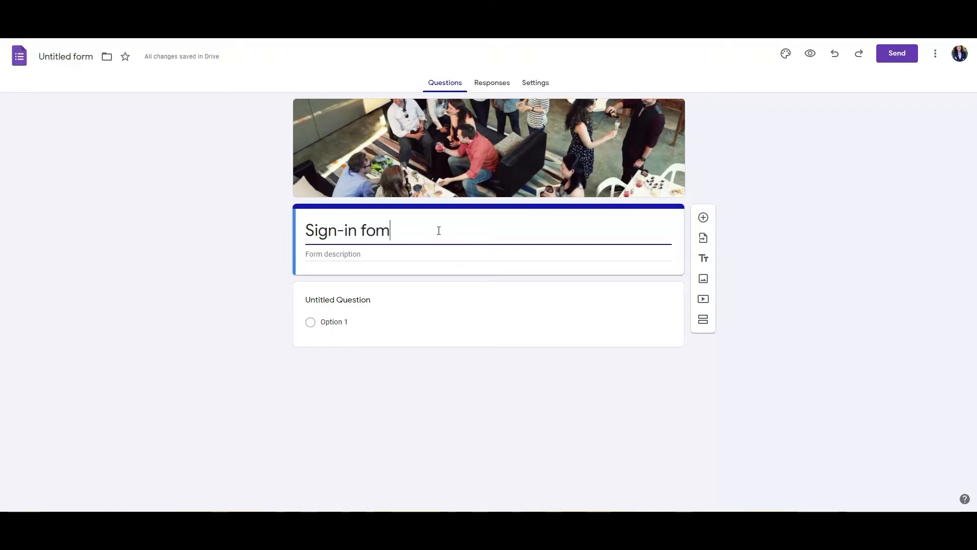
{"action": "key", "text": "BackSpace"}
{"action": "type", "text": "rm -"}
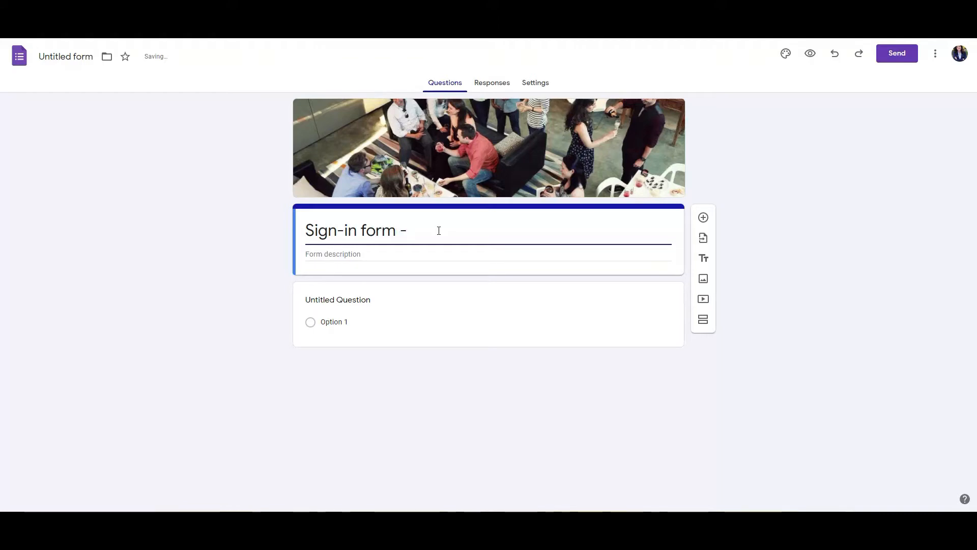
{"action": "key", "text": "BackSpace"}
{"action": "key", "text": "BackSpace"}
{"action": "type", "text": "1234"}
{"action": "type", "text": " Main St"}
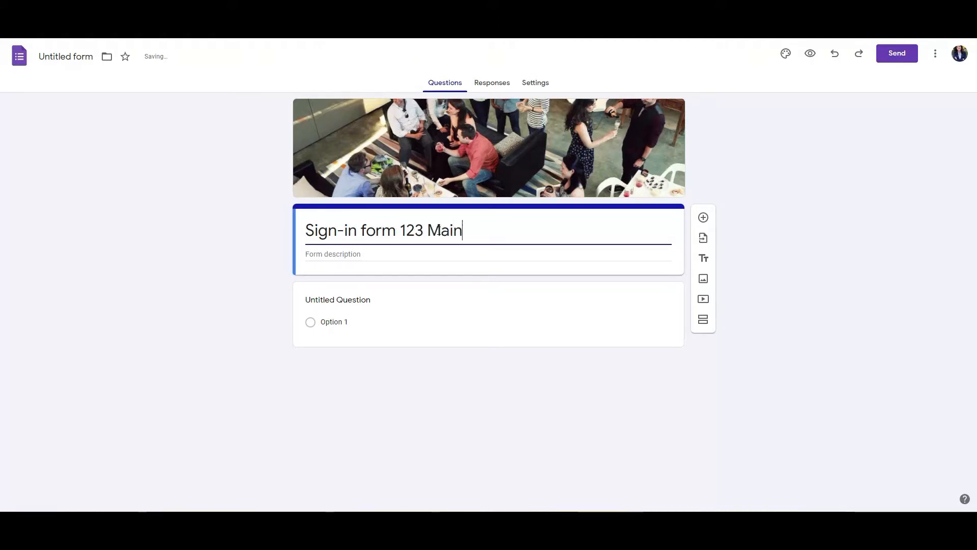
Step: Enter "Please provide feedback." as the form description
{"action": "left_click", "coordinate": [363, 254]}
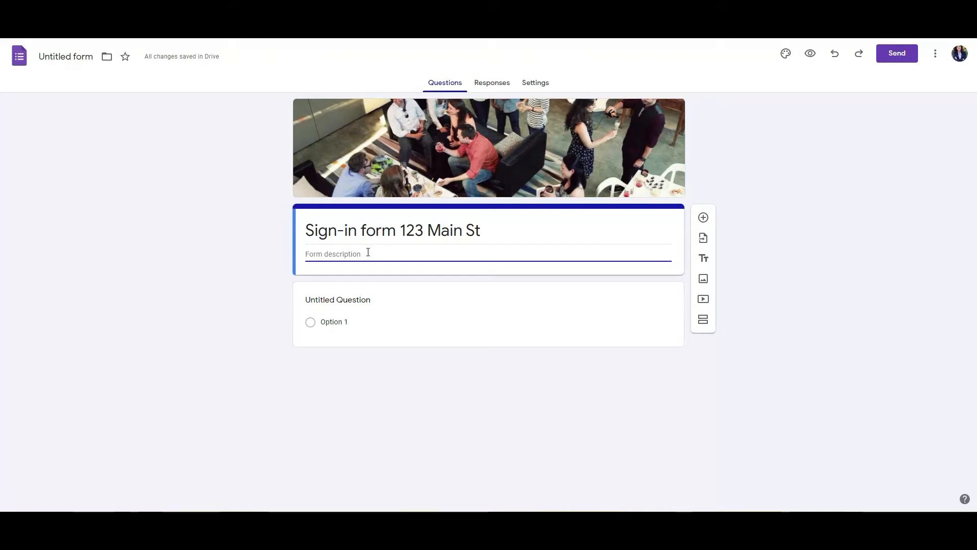
{"action": "type", "text": "Please provide feedback"}
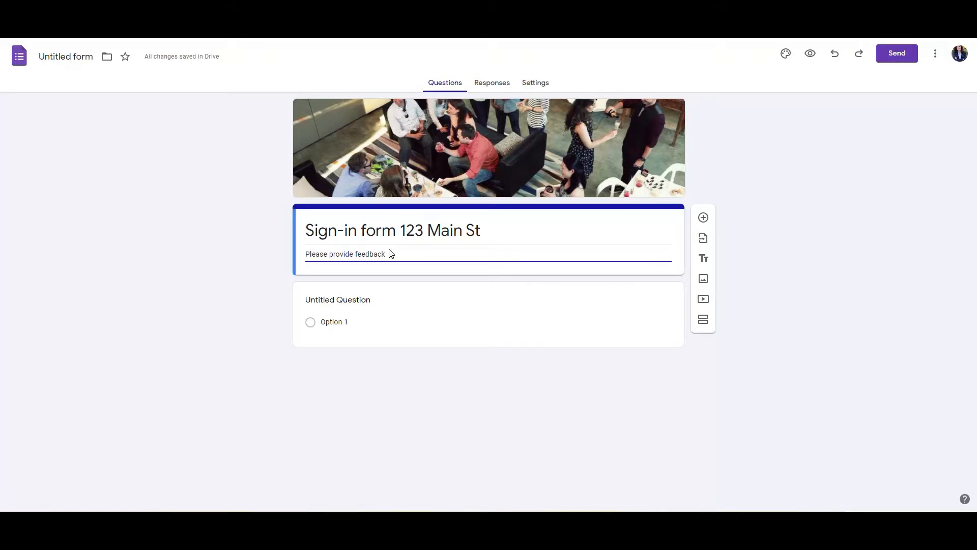
{"action": "type", "text": "."}
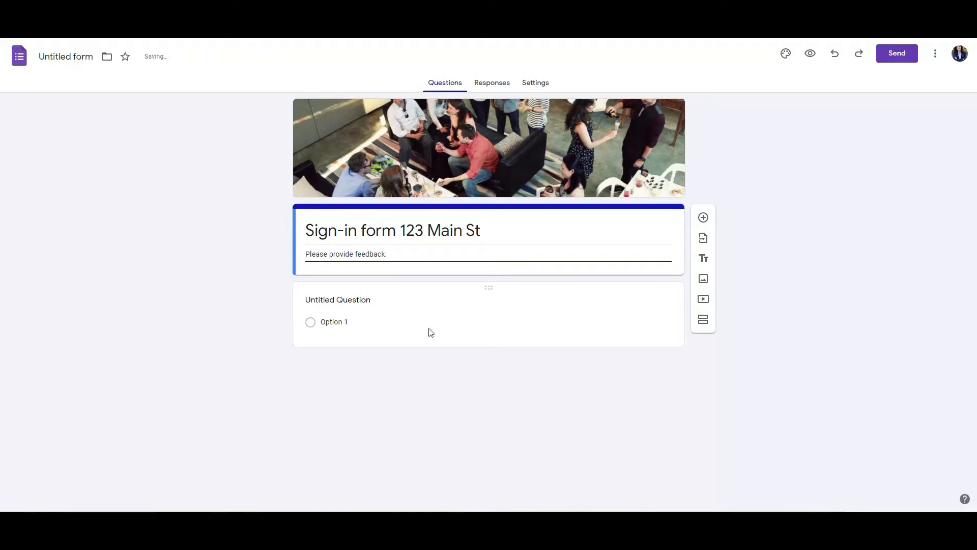
Step: Title the first question "Name", keep it as a short answer after checking the question types, and make it required
{"action": "left_click", "coordinate": [368, 299]}
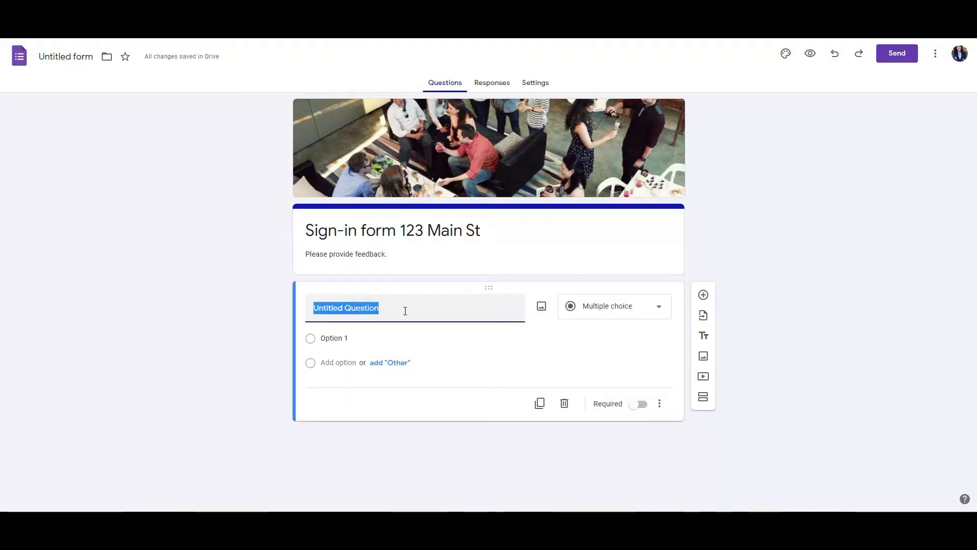
{"action": "type", "text": "Name"}
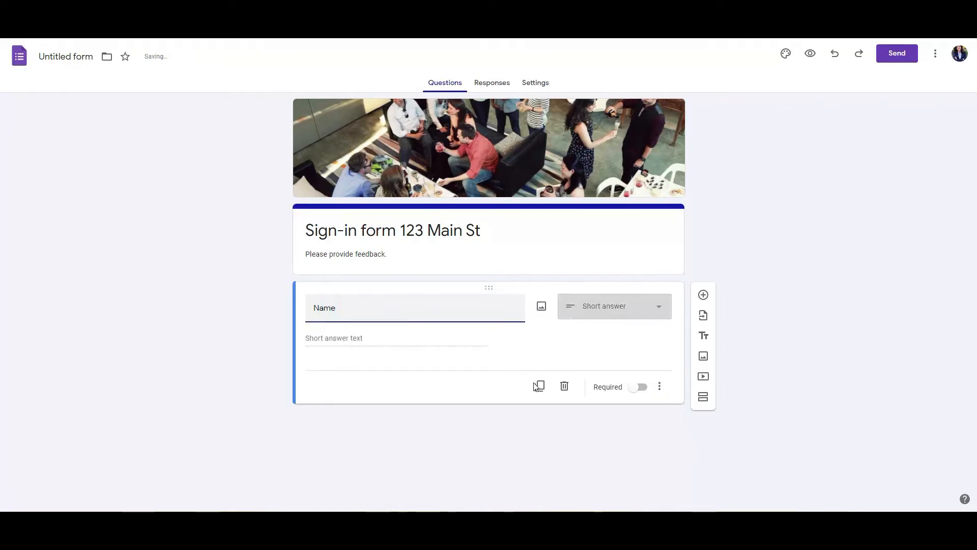
{"action": "left_click", "coordinate": [656, 306]}
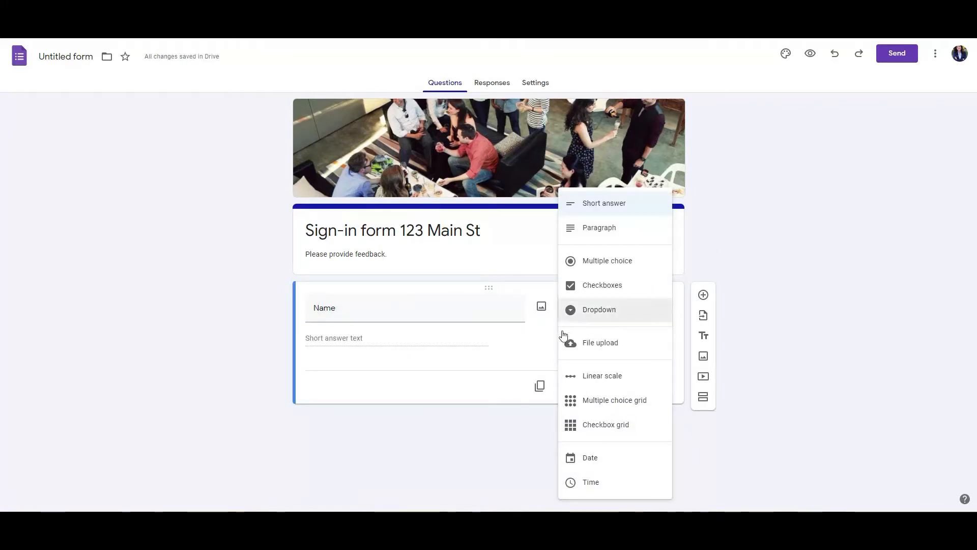
{"action": "left_click", "coordinate": [553, 335]}
{"action": "left_click", "coordinate": [656, 308]}
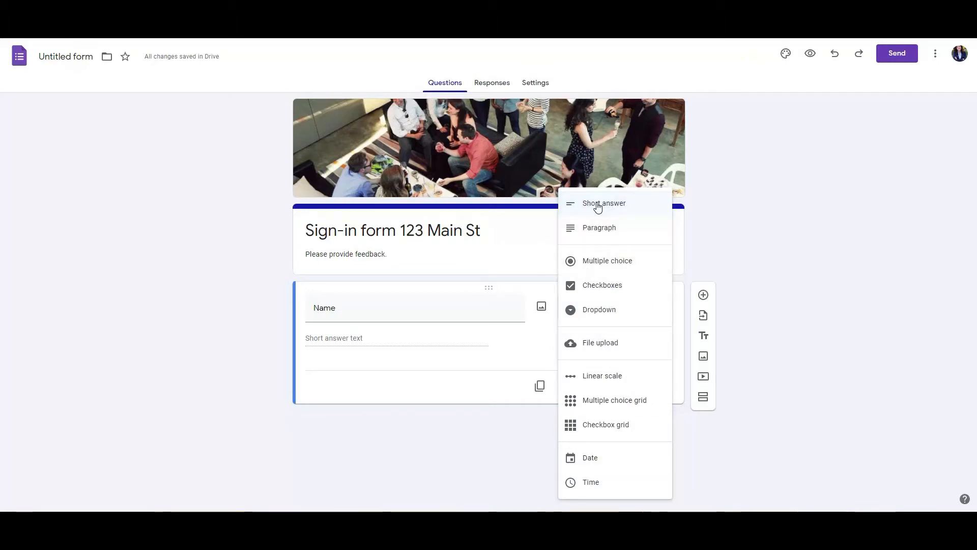
{"action": "left_click", "coordinate": [550, 346]}
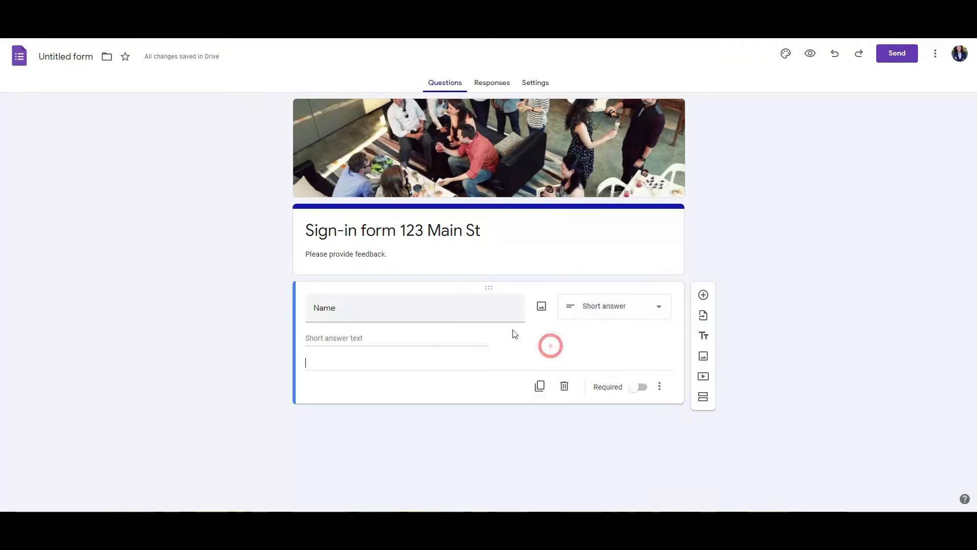
{"action": "left_click", "coordinate": [640, 388]}
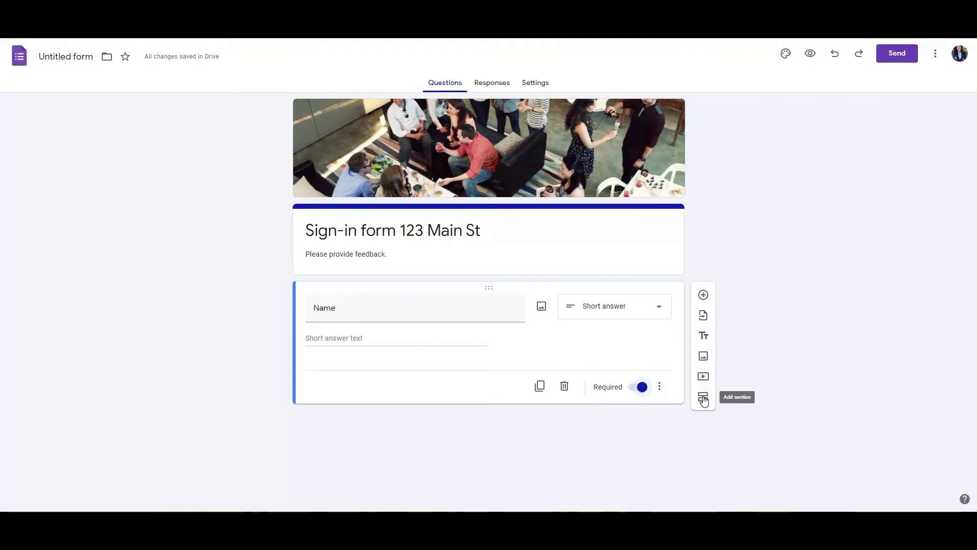
Step: Add a second question titled "Email address." as a short answer and make it required
{"action": "left_click", "coordinate": [705, 296]}
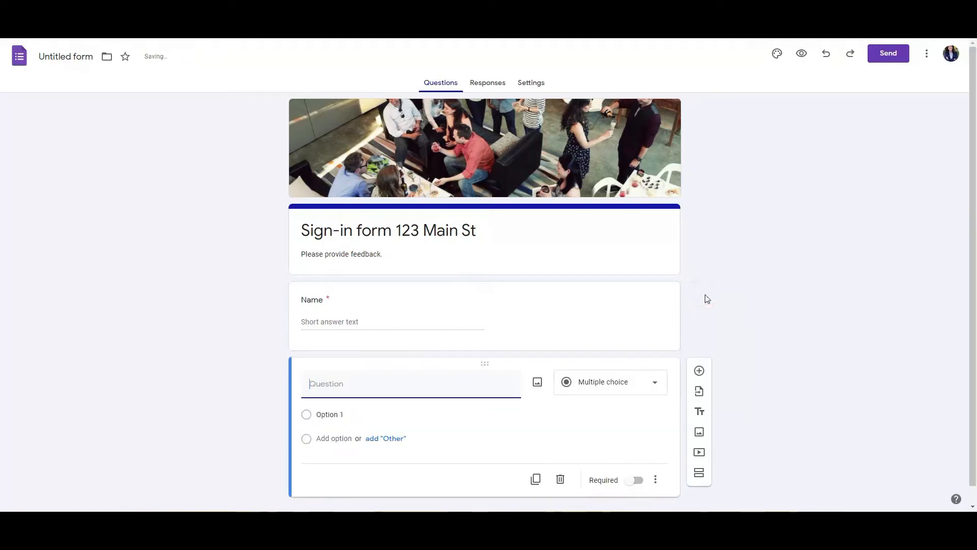
{"action": "left_click", "coordinate": [325, 369]}
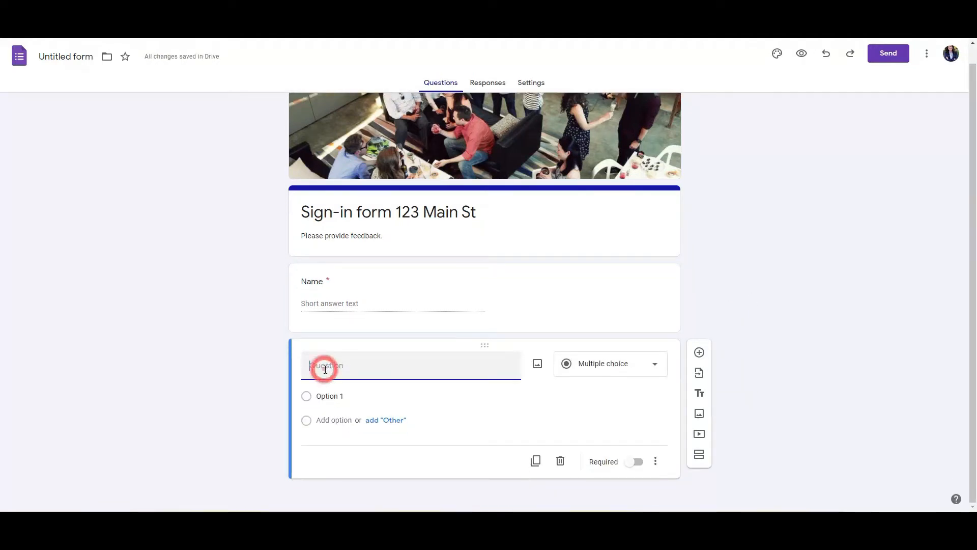
{"action": "type", "text": "Addre]="}
{"action": "key", "text": "BackSpace"}
{"action": "key", "text": "BackSpace"}
{"action": "key", "text": "BackSpace"}
{"action": "key", "text": "BackSpace"}
{"action": "key", "text": "BackSpace"}
{"action": "key", "text": "BackSpace"}
{"action": "key", "text": "BackSpace"}
{"action": "type", "text": "Emai"}
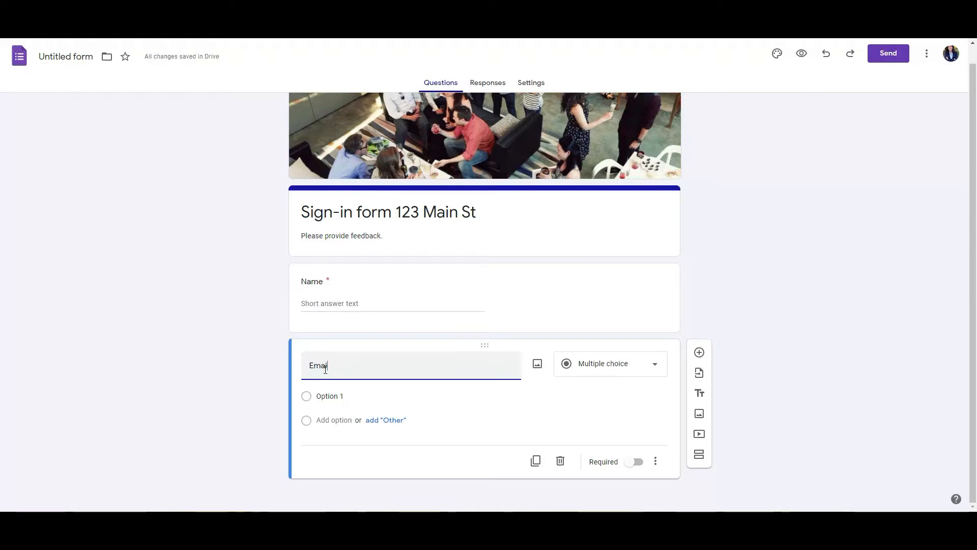
{"action": "type", "text": "l address."}
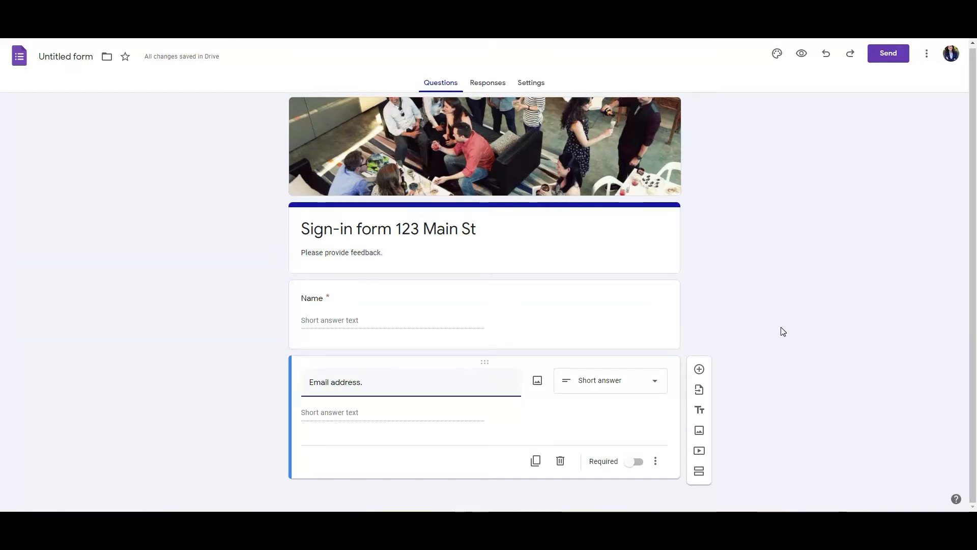
{"action": "left_click", "coordinate": [548, 405]}
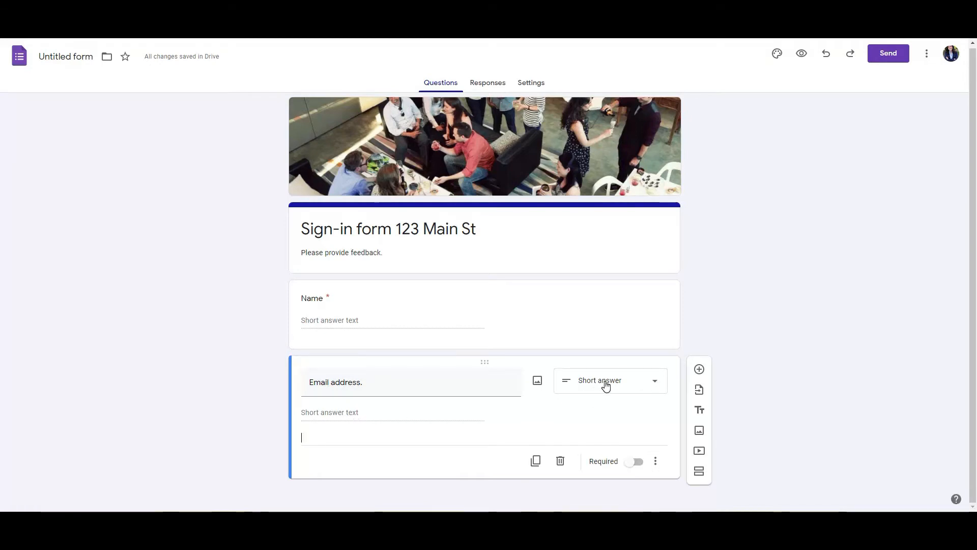
{"action": "left_click", "coordinate": [636, 463]}
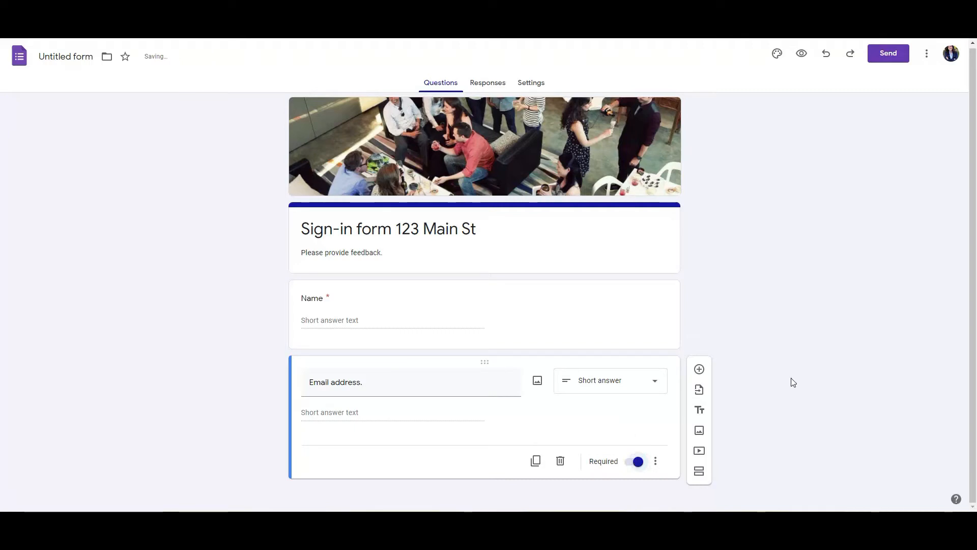
Step: Add a third question, "Are you working with a Realtor?", keeping the Multiple choice type after checking the question types
{"action": "left_click", "coordinate": [699, 368]}
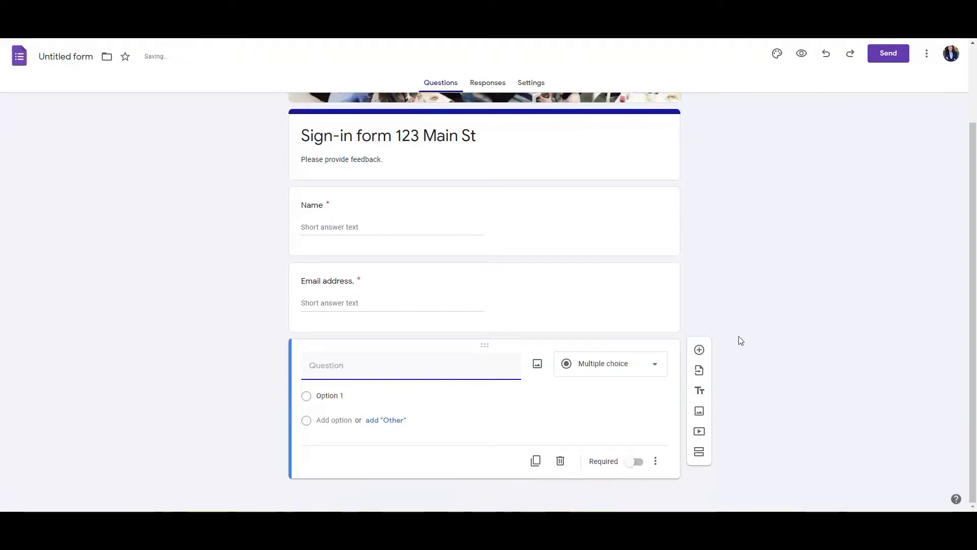
{"action": "left_click", "coordinate": [348, 370]}
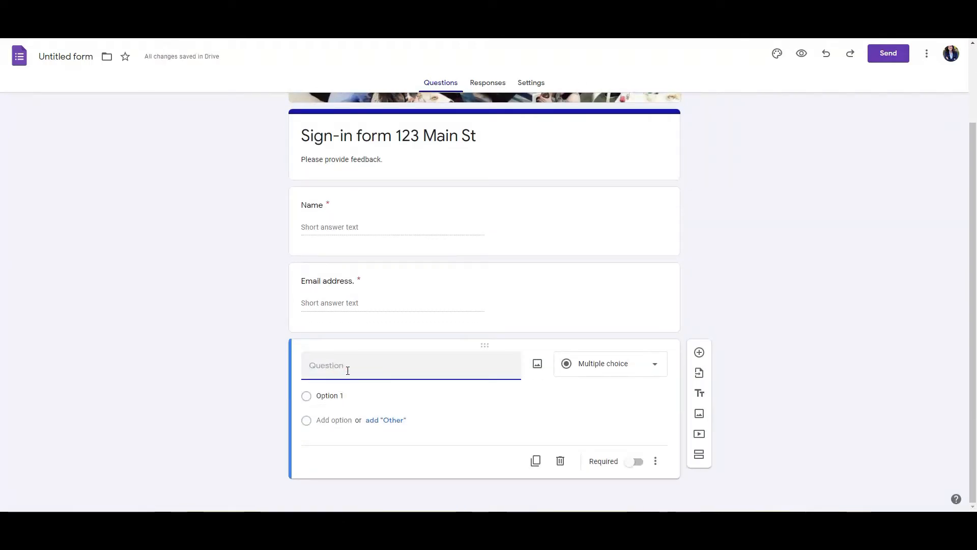
{"action": "type", "text": "Are you working wit"}
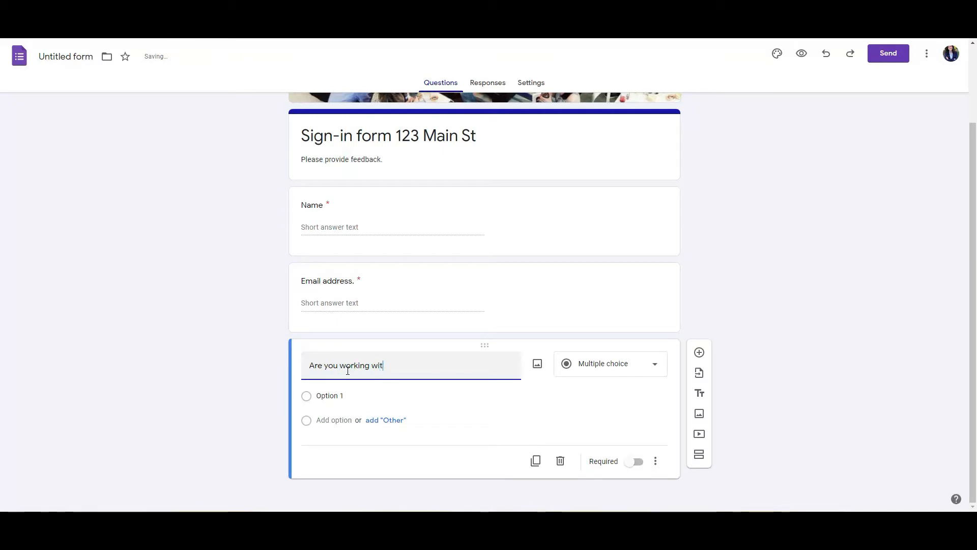
{"action": "type", "text": "h a Realtor?"}
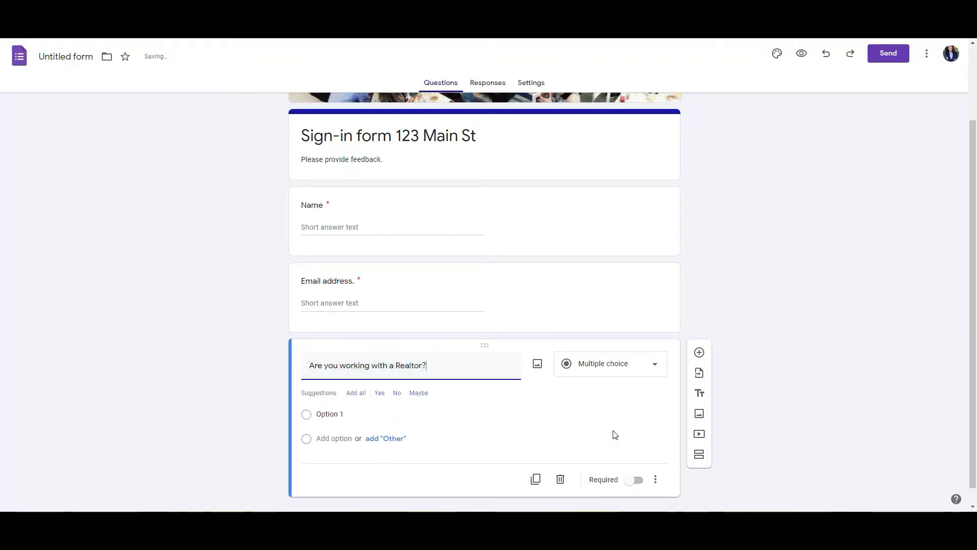
{"action": "left_click", "coordinate": [659, 363]}
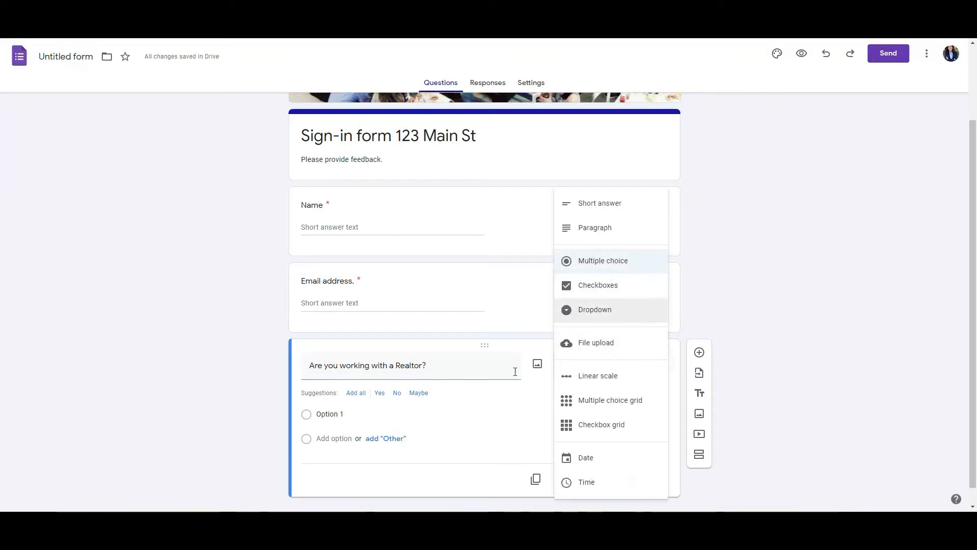
{"action": "left_click", "coordinate": [319, 392]}
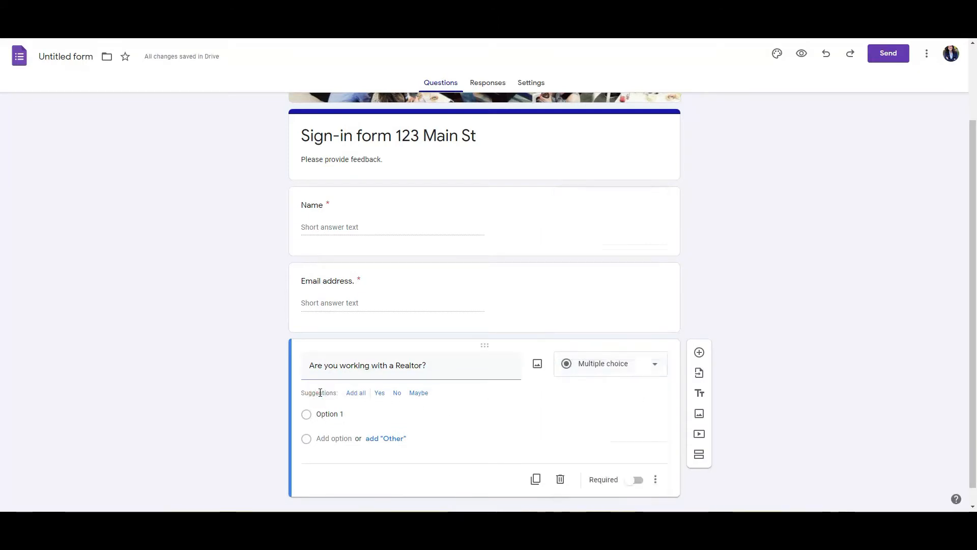
Step: Add all suggested answers to the Realtor question and reword the first two as "Yes I am." and "No. Not yet."
{"action": "left_click", "coordinate": [355, 393]}
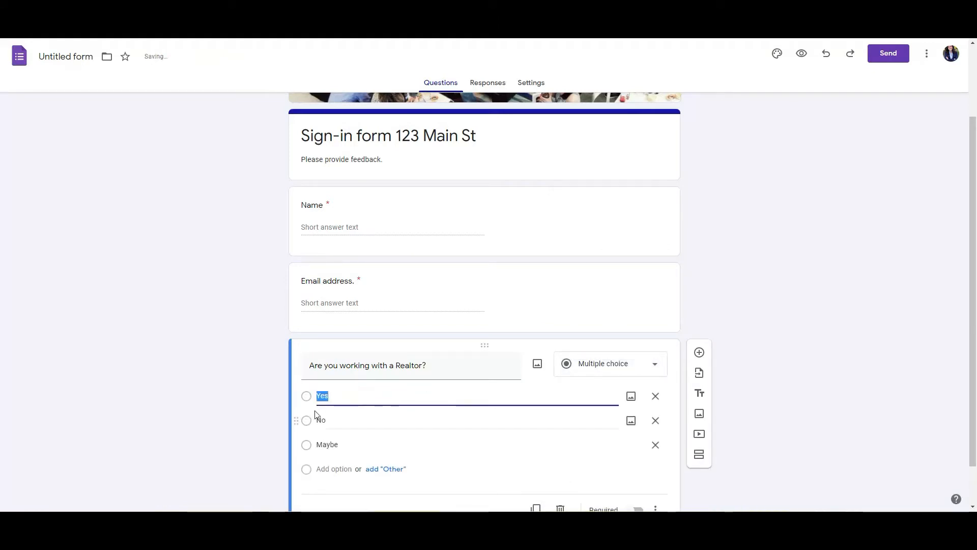
{"action": "left_click", "coordinate": [345, 396]}
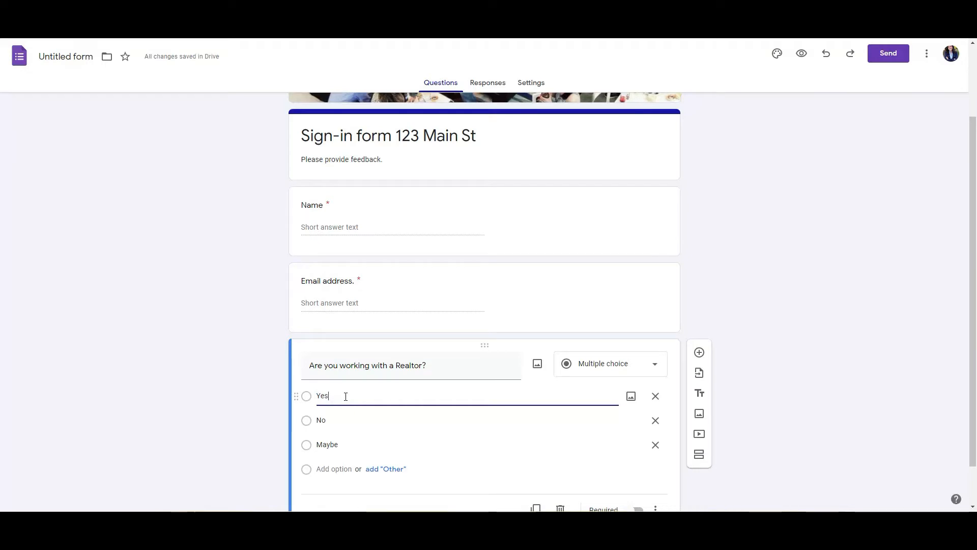
{"action": "type", "text": ". "}
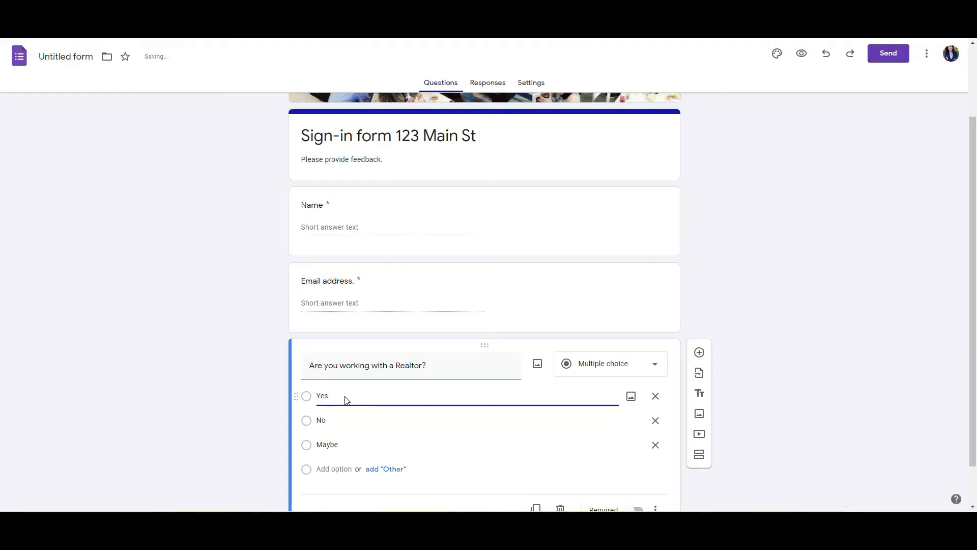
{"action": "key", "text": "BackSpace"}
{"action": "key", "text": "BackSpace"}
{"action": "type", "text": " I am."}
{"action": "left_click", "coordinate": [343, 421]}
{"action": "left_click", "coordinate": [344, 422]}
{"action": "type", "text": ". Not"}
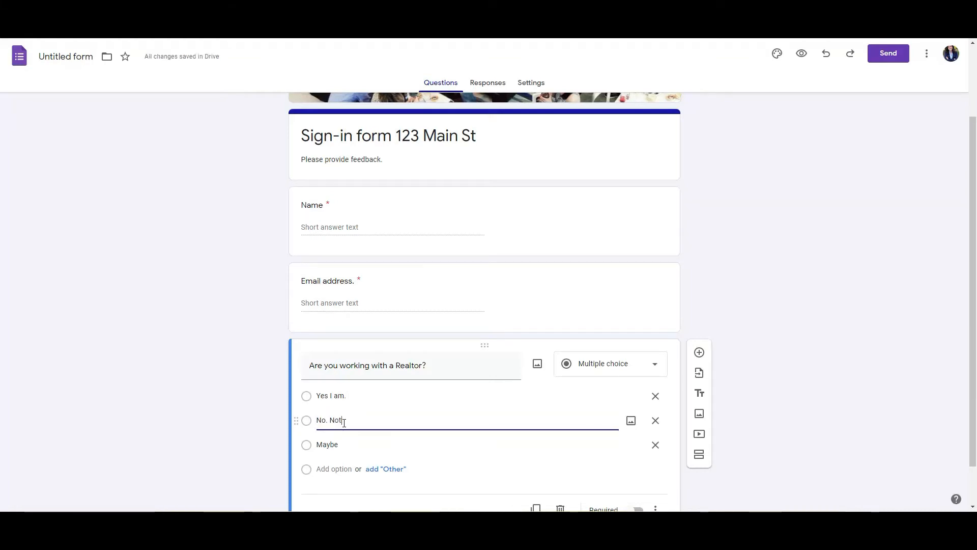
{"action": "type", "text": " yet."}
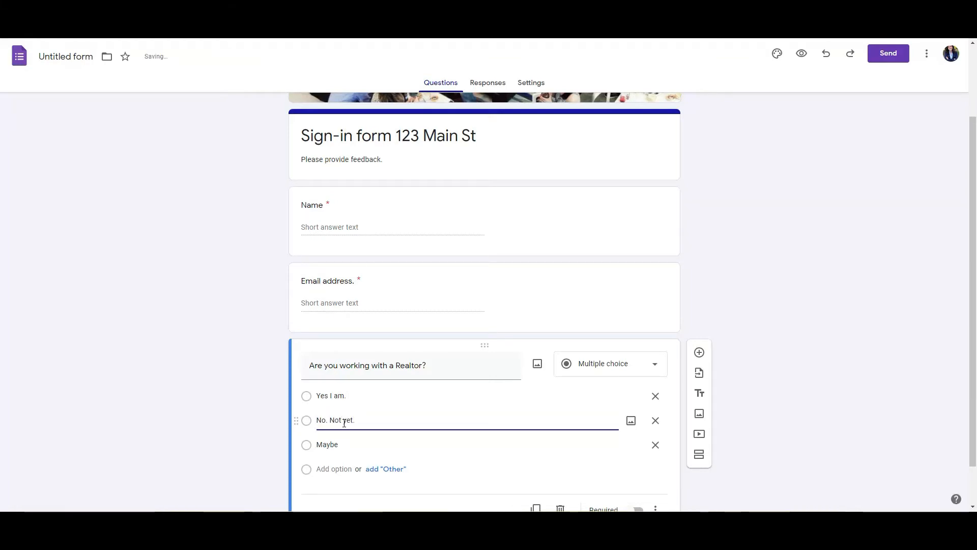
Step: Remove the "Maybe" answer from the Realtor question and make the question required
{"action": "scroll", "coordinate": [797, 364], "scroll_direction": "down", "scroll_amount": 2}
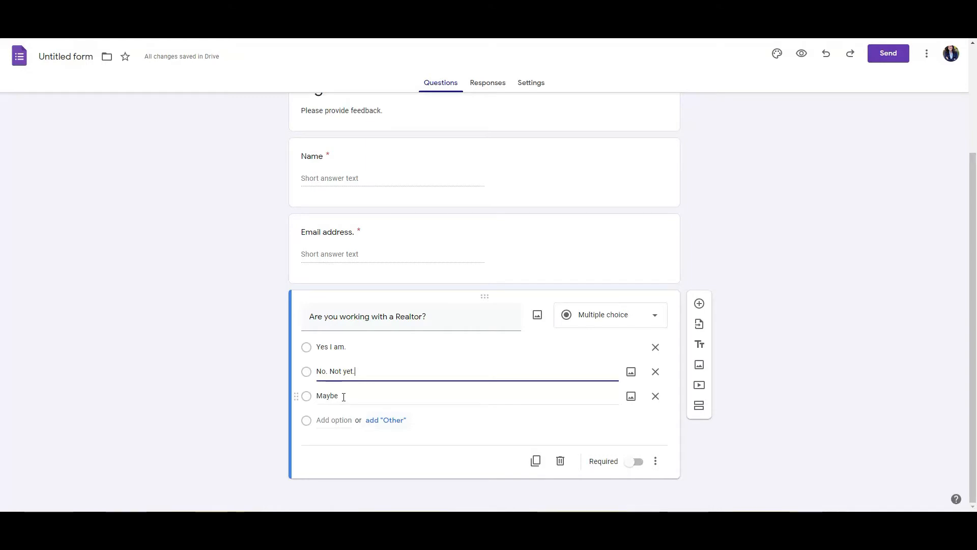
{"action": "left_click", "coordinate": [388, 395]}
{"action": "left_click", "coordinate": [348, 397]}
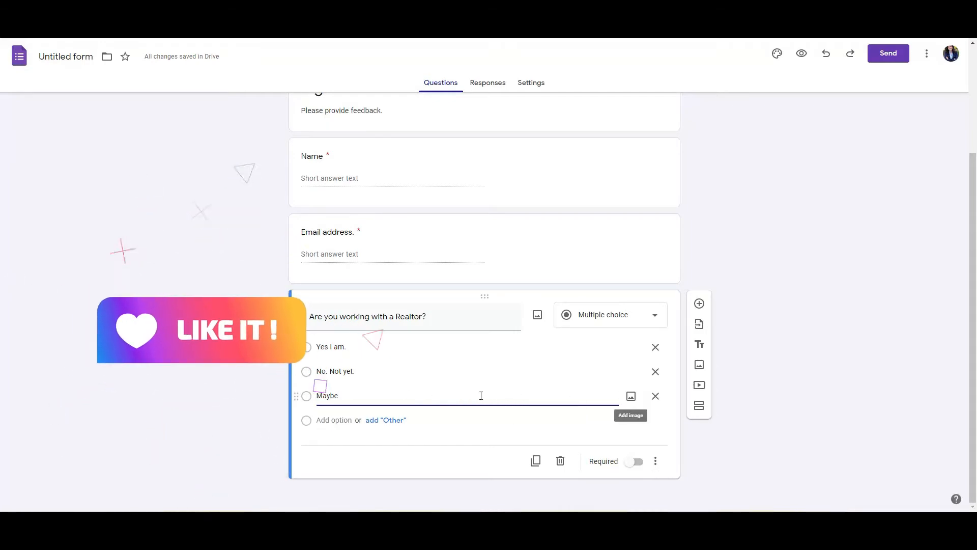
{"action": "left_click", "coordinate": [655, 398]}
{"action": "left_click", "coordinate": [862, 396]}
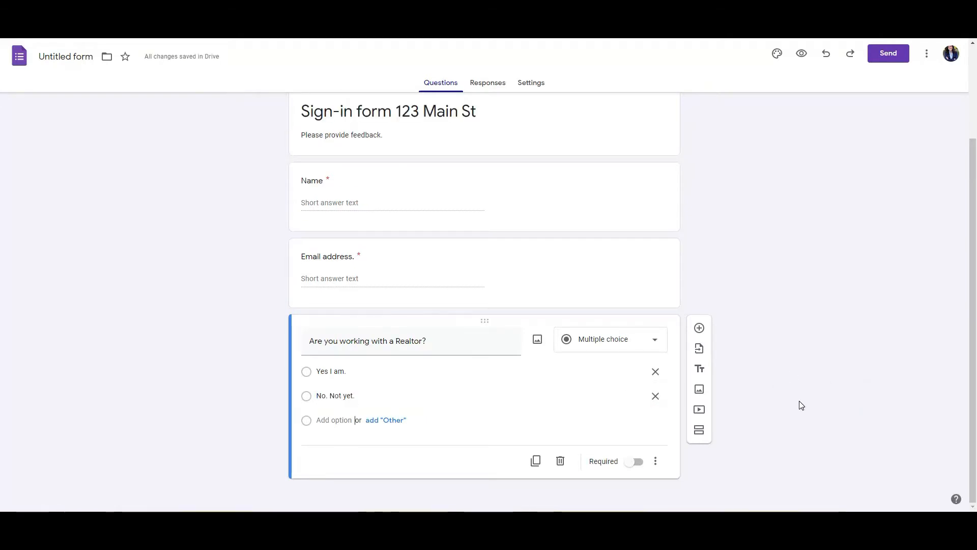
{"action": "left_click", "coordinate": [637, 462]}
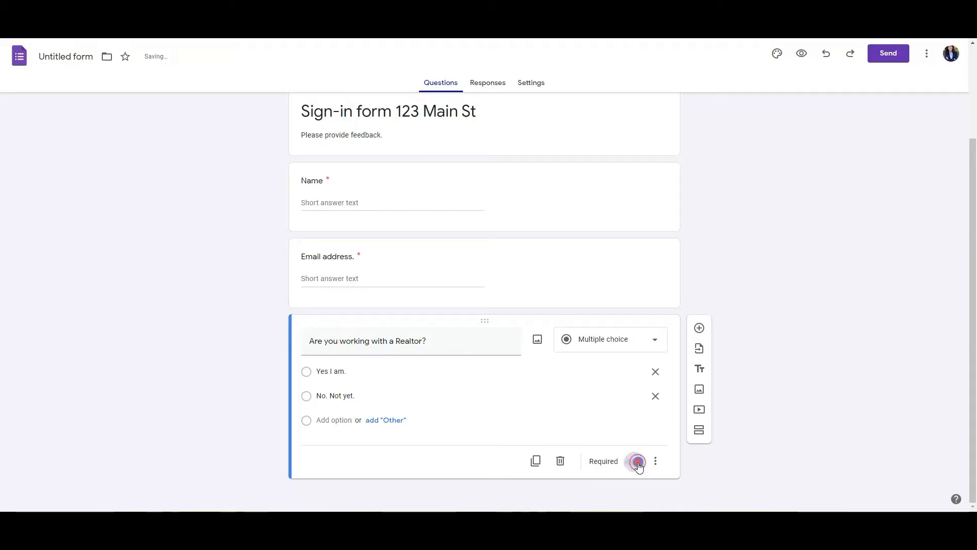
Step: Add a fourth question titled "Please provide feedback." with the Paragraph answer type
{"action": "left_click", "coordinate": [699, 328]}
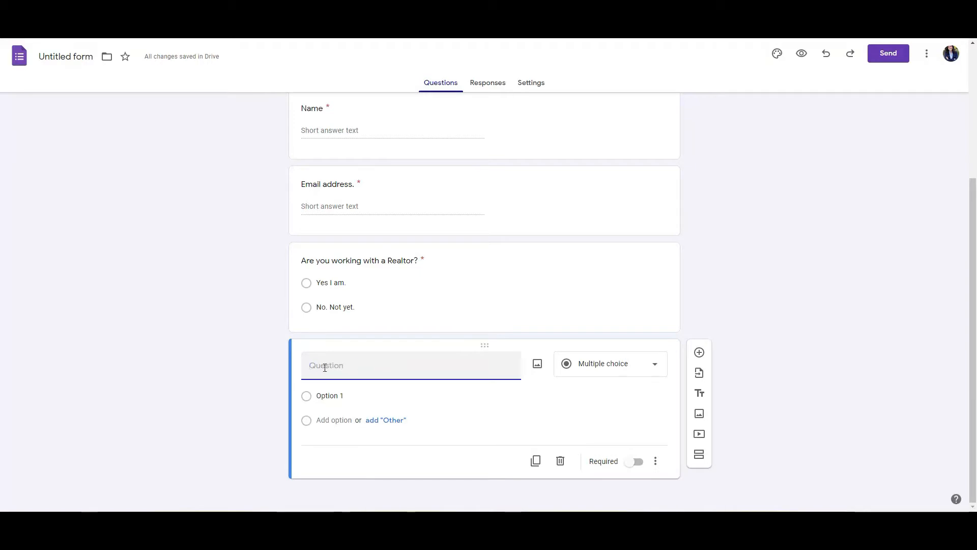
{"action": "type", "text": "Please provide feedback."}
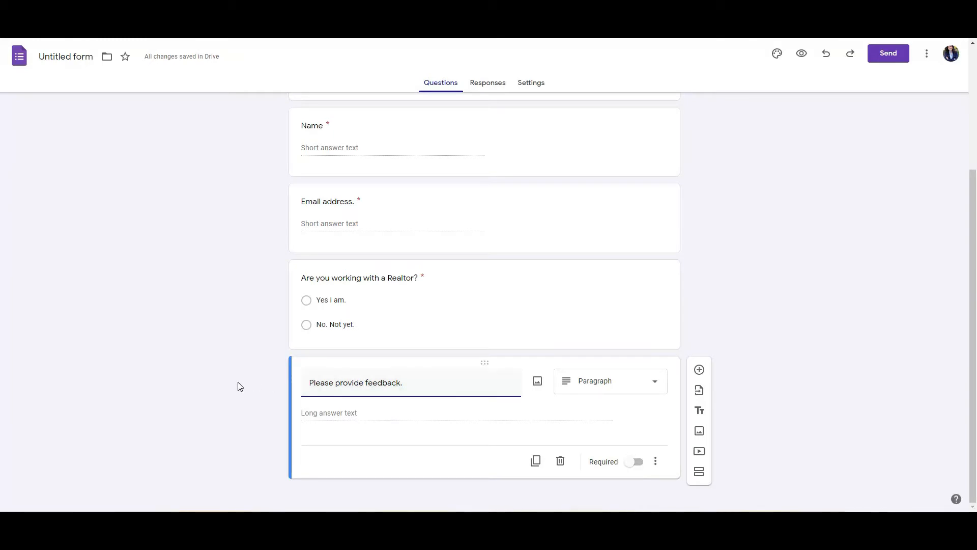
{"action": "left_click", "coordinate": [746, 384]}
Step: Change the feedback question's type to Checkboxes and enter the options "Bedroom" and "Living room"
{"action": "left_click", "coordinate": [652, 381]}
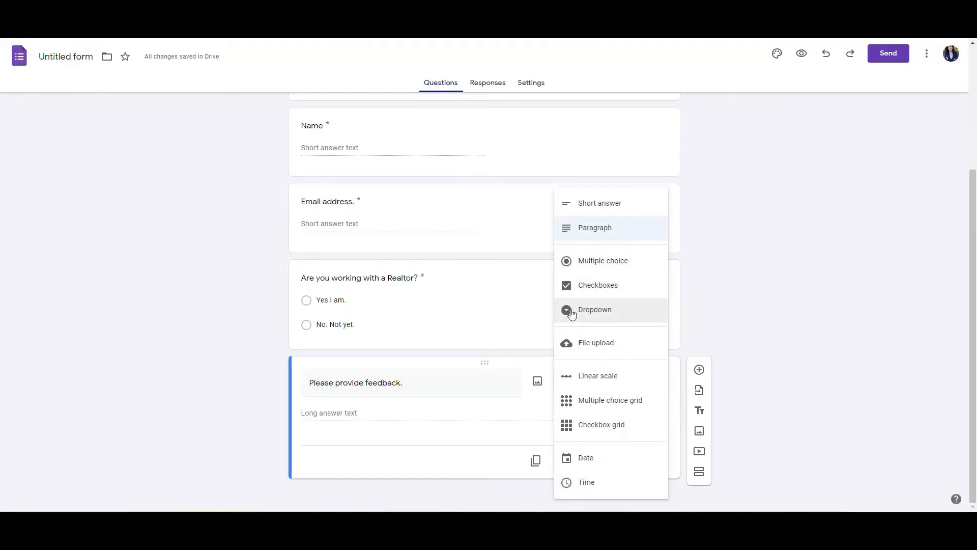
{"action": "left_click", "coordinate": [602, 293]}
{"action": "left_click", "coordinate": [343, 414]}
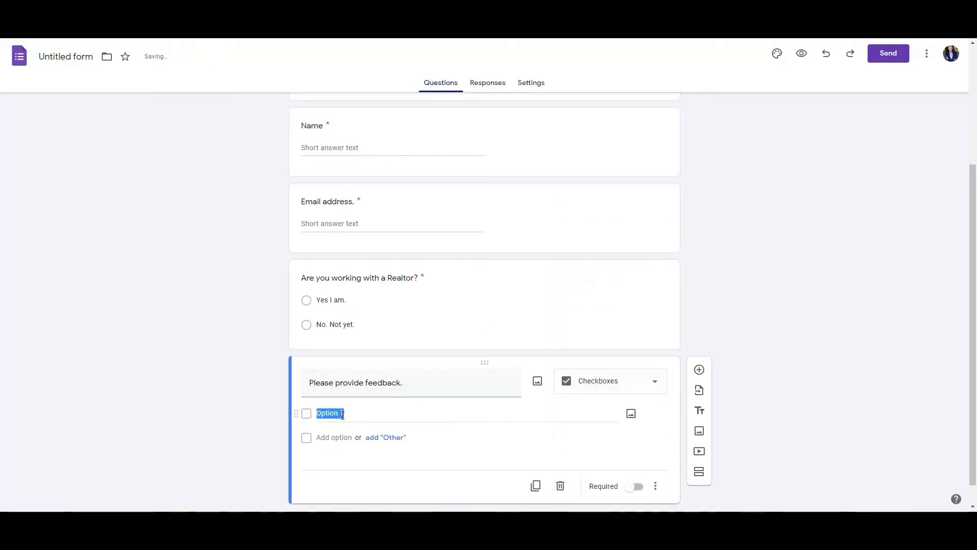
{"action": "type", "text": "Bedroom"}
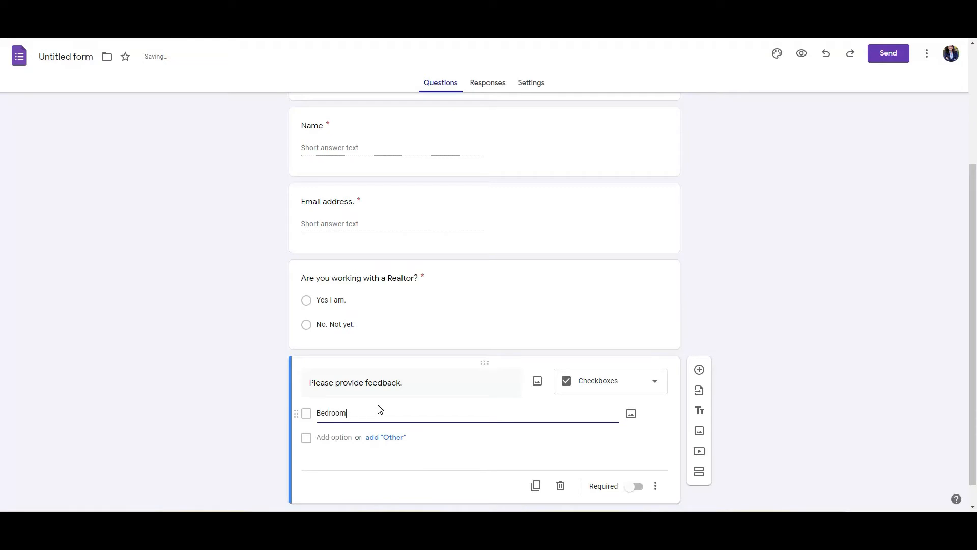
{"action": "left_click", "coordinate": [345, 437]}
{"action": "type", "text": "L"}
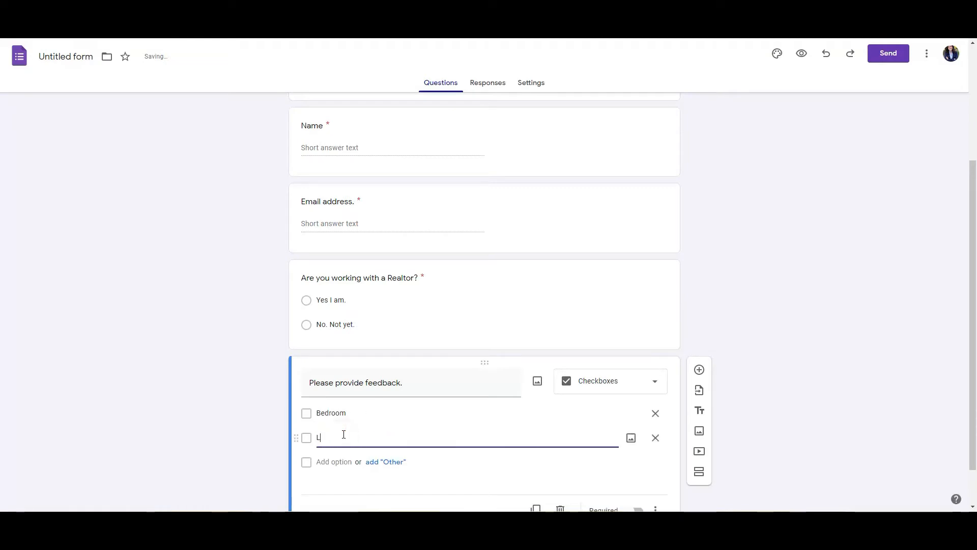
{"action": "type", "text": "iving room"}
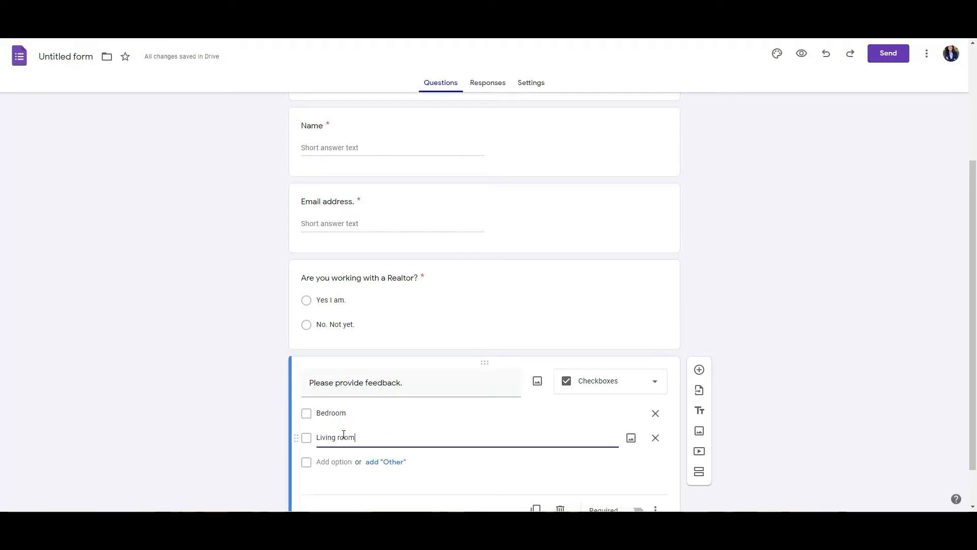
{"action": "left_click", "coordinate": [810, 386]}
{"action": "scroll", "coordinate": [809, 385], "scroll_direction": "down", "scroll_amount": 1}
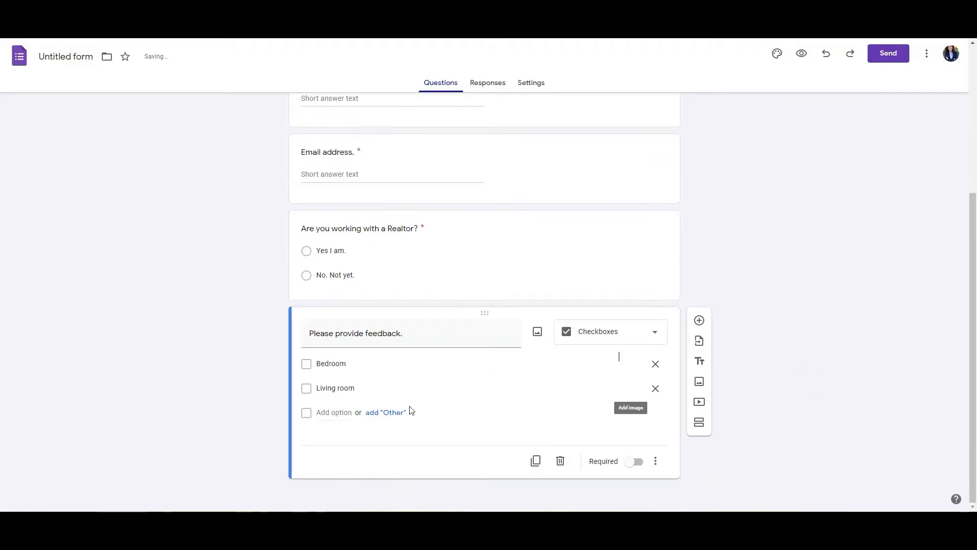
Step: Remove the "Living room" option and set the feedback question's type back to Paragraph
{"action": "left_click", "coordinate": [655, 389]}
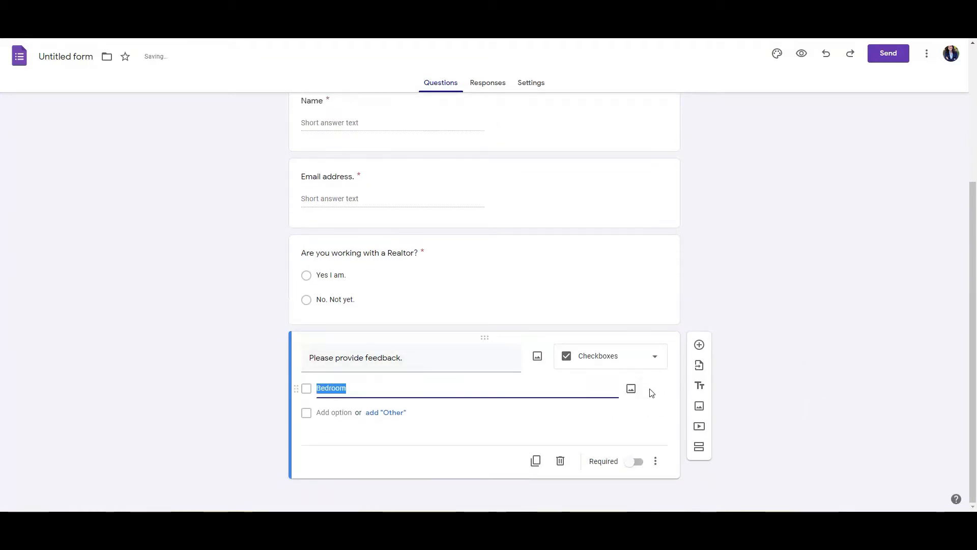
{"action": "left_click", "coordinate": [780, 369]}
{"action": "left_click", "coordinate": [659, 360]}
{"action": "left_click", "coordinate": [606, 230]}
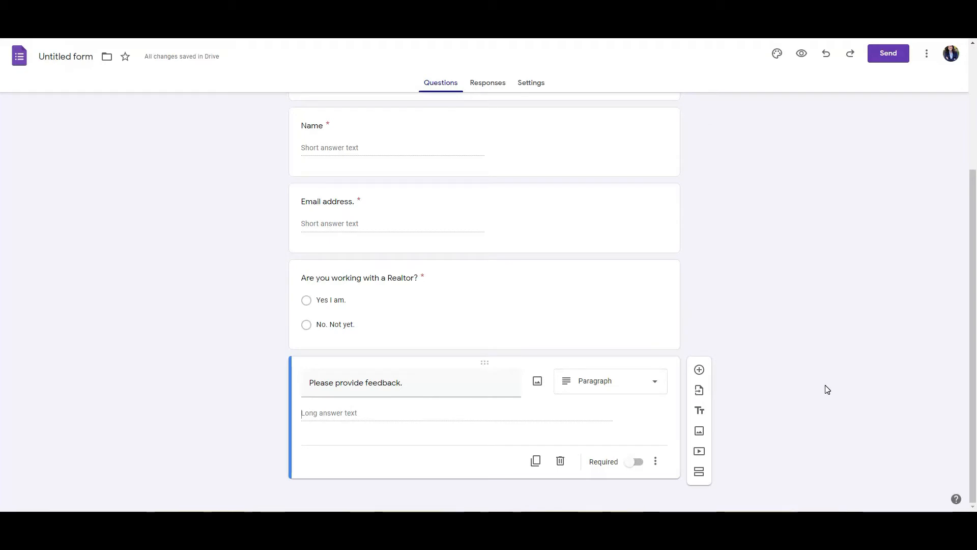
Step: Retitle the feedback question "Please provide feedback in a couple of sentences." and make it required
{"action": "triple_click", "coordinate": [401, 385]}
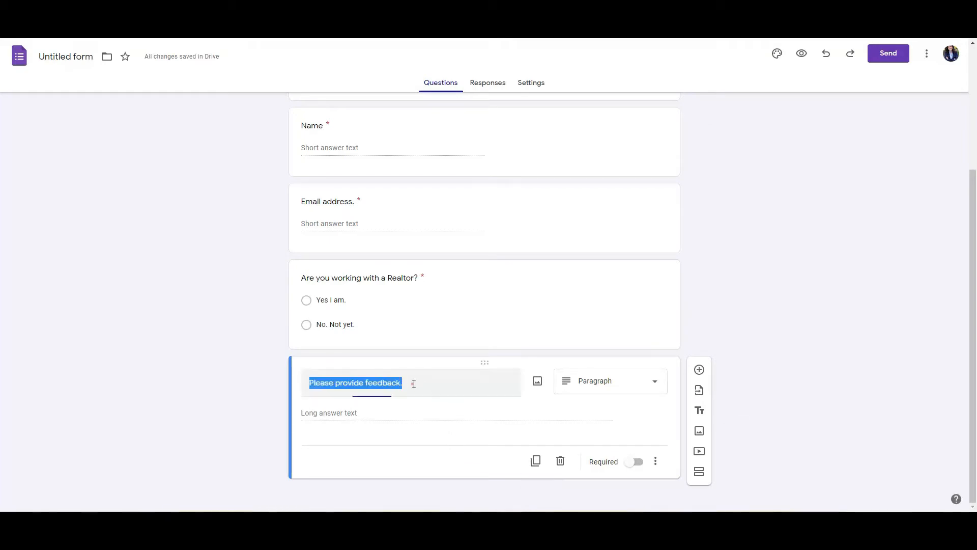
{"action": "left_click", "coordinate": [446, 384]}
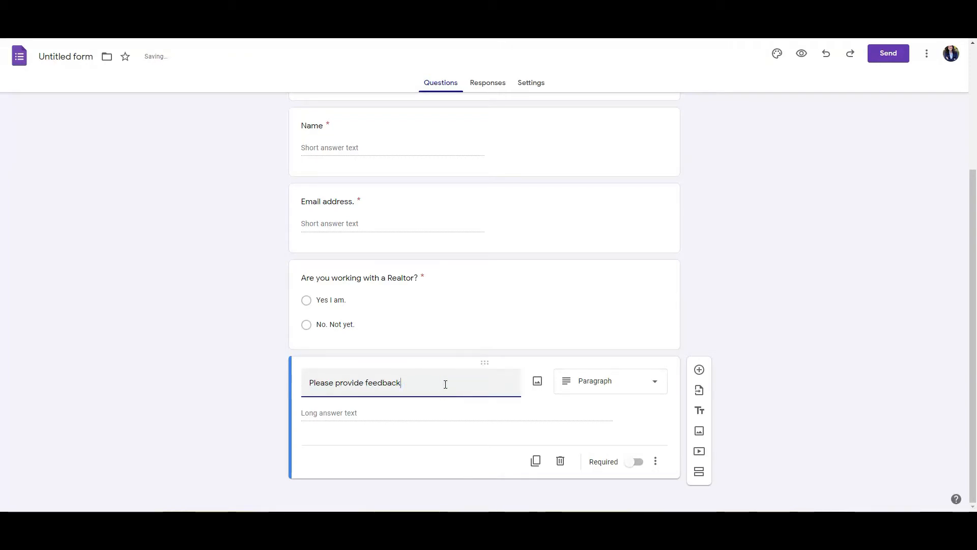
{"action": "type", "text": "in a couple os sente"}
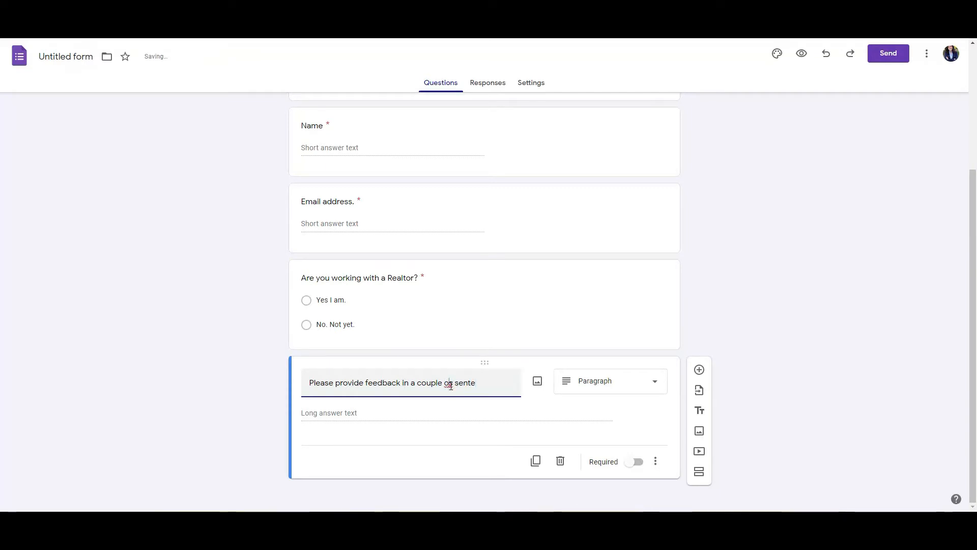
{"action": "key", "text": "Delete"}
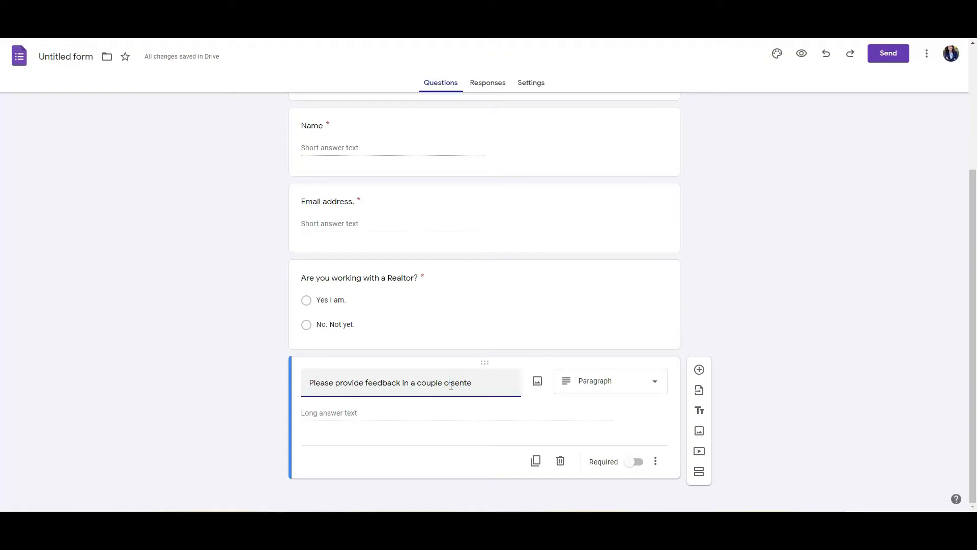
{"action": "type", "text": "f"}
{"action": "left_click", "coordinate": [493, 382]}
{"action": "type", "text": "nces."}
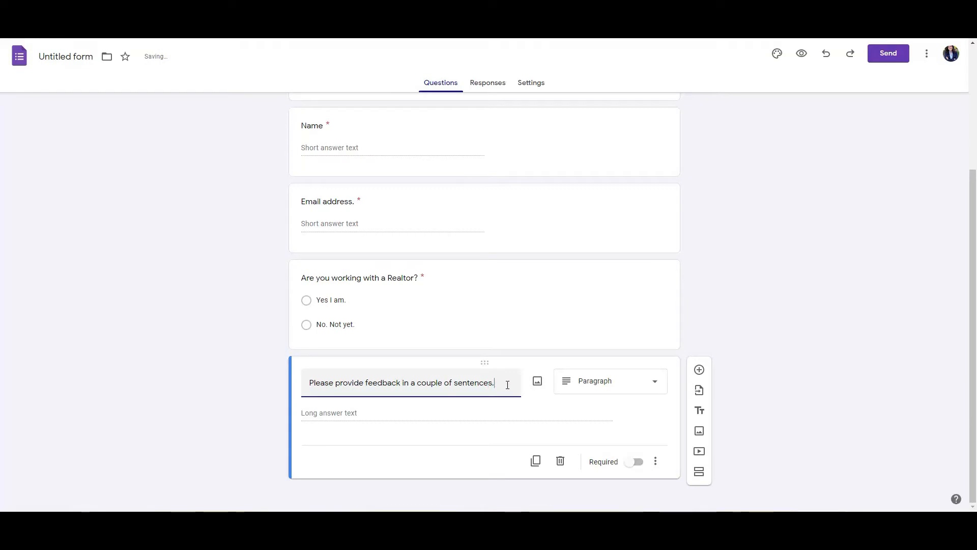
{"action": "left_click", "coordinate": [542, 404]}
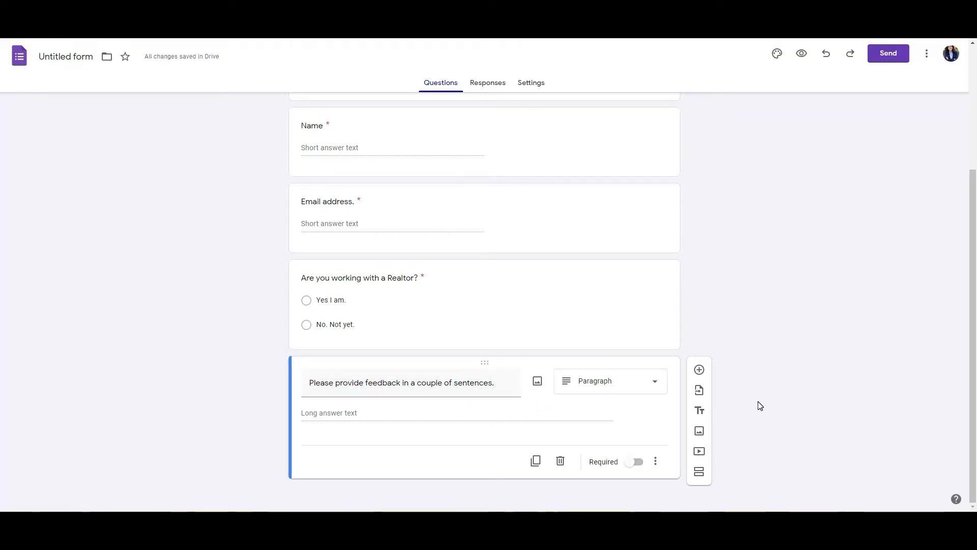
{"action": "left_click", "coordinate": [636, 461]}
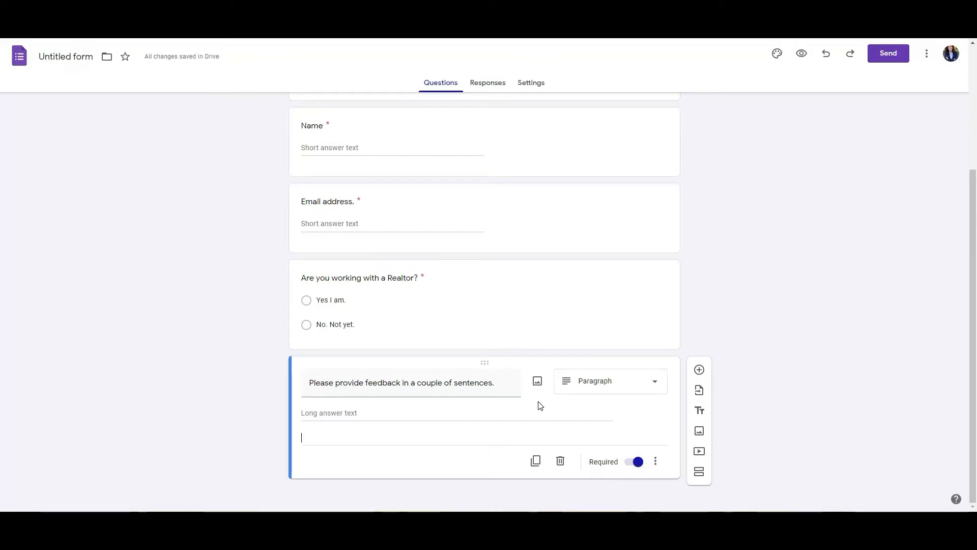
Step: Add a fifth question titled "If you are not working with a realtor would you like me to send you a list of homes in the area."
{"action": "left_click", "coordinate": [698, 369]}
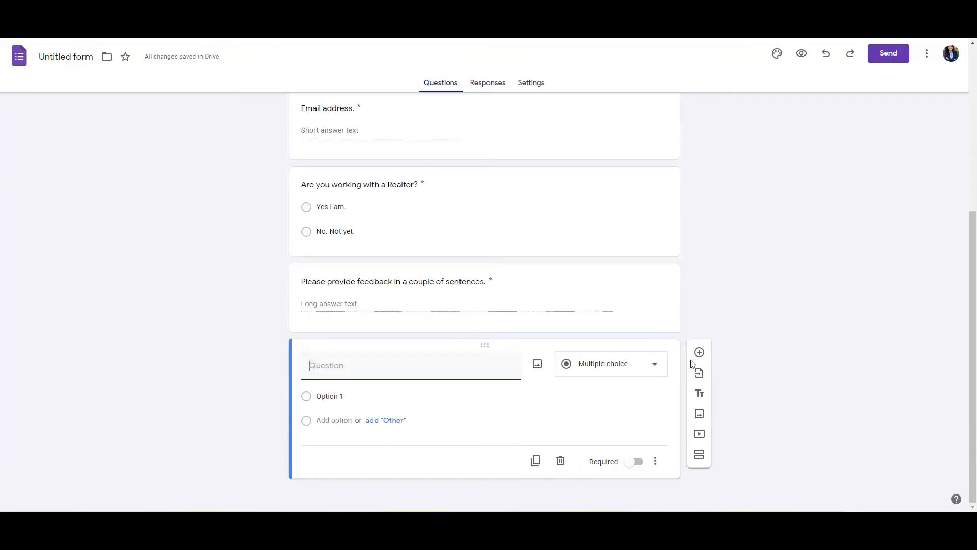
{"action": "left_click", "coordinate": [359, 368]}
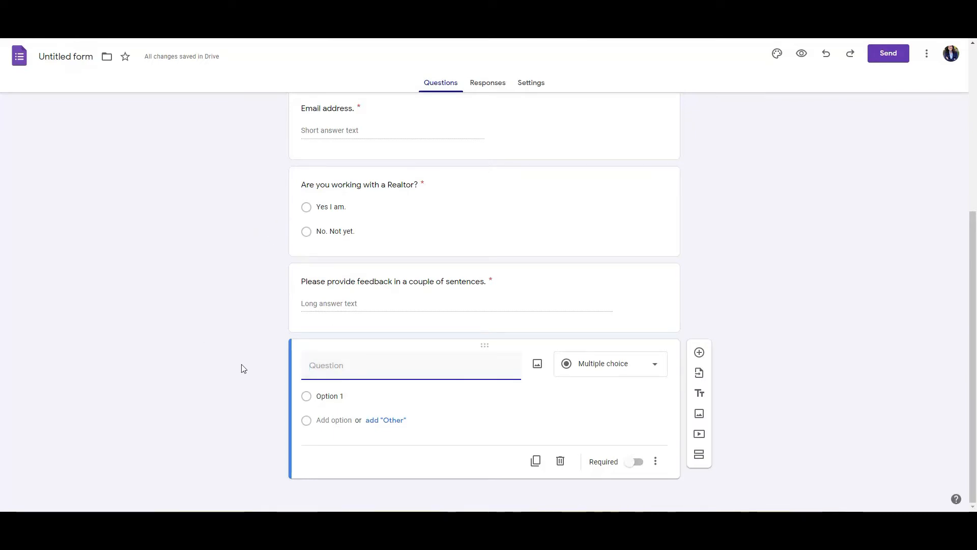
{"action": "left_click", "coordinate": [331, 366]}
{"action": "type", "text": "If you a"}
{"action": "type", "text": "re "}
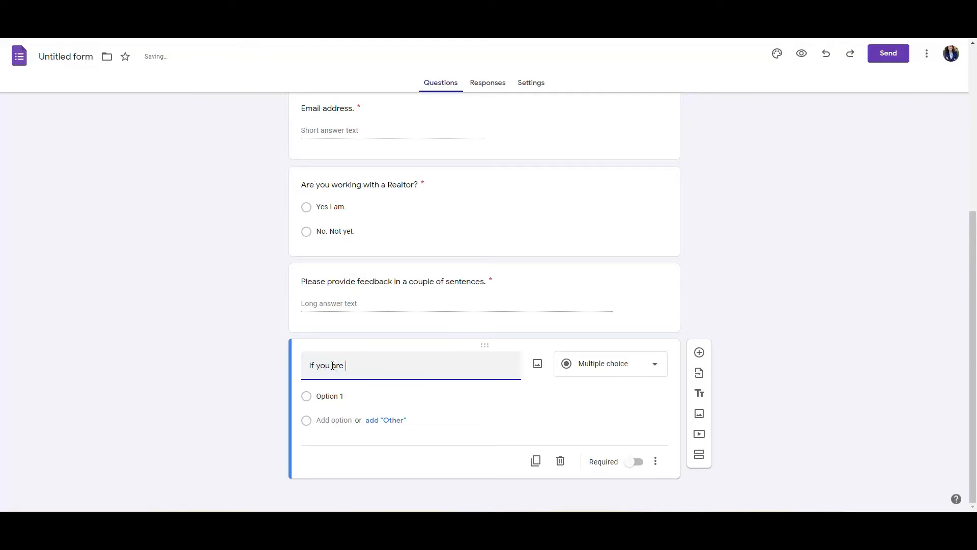
{"action": "type", "text": "not working with a realt"}
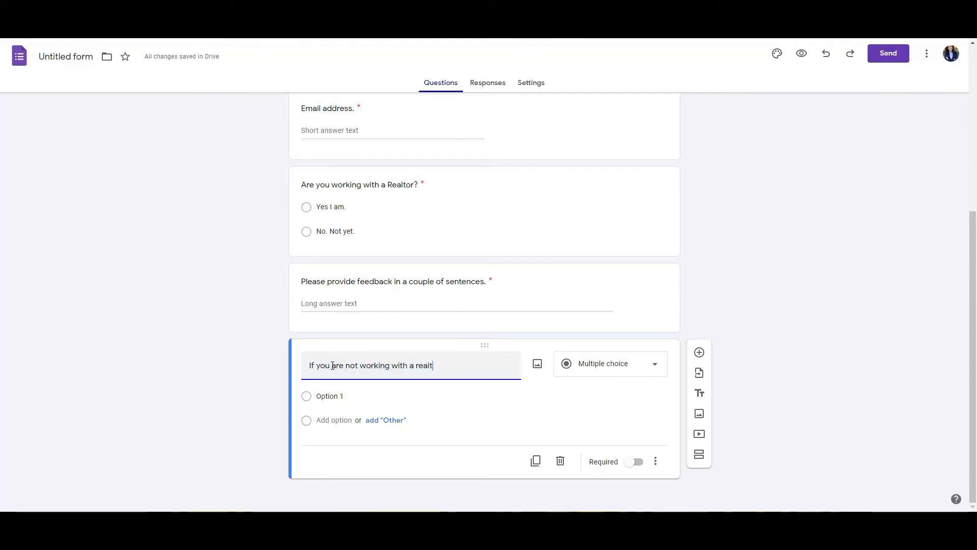
{"action": "type", "text": "or would you like m"}
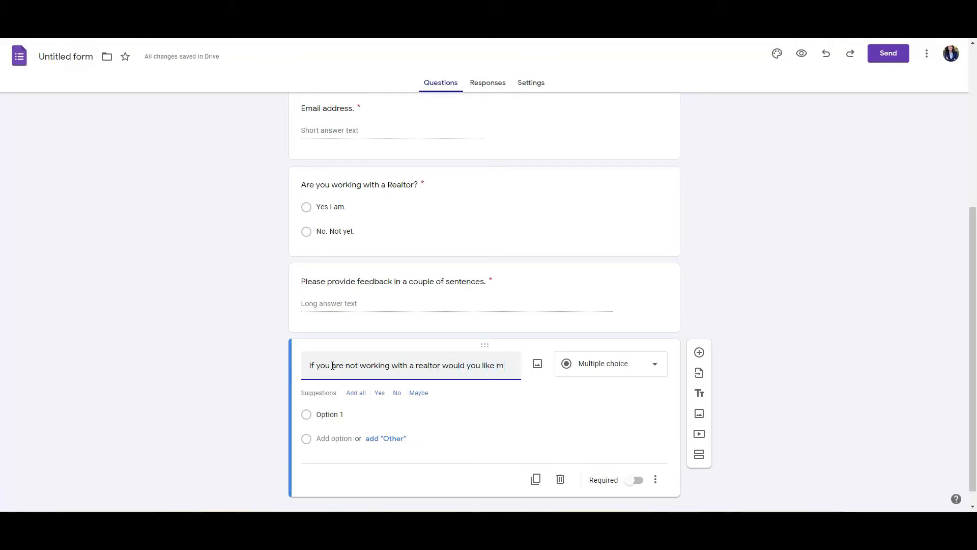
{"action": "type", "text": "e to send you a list "}
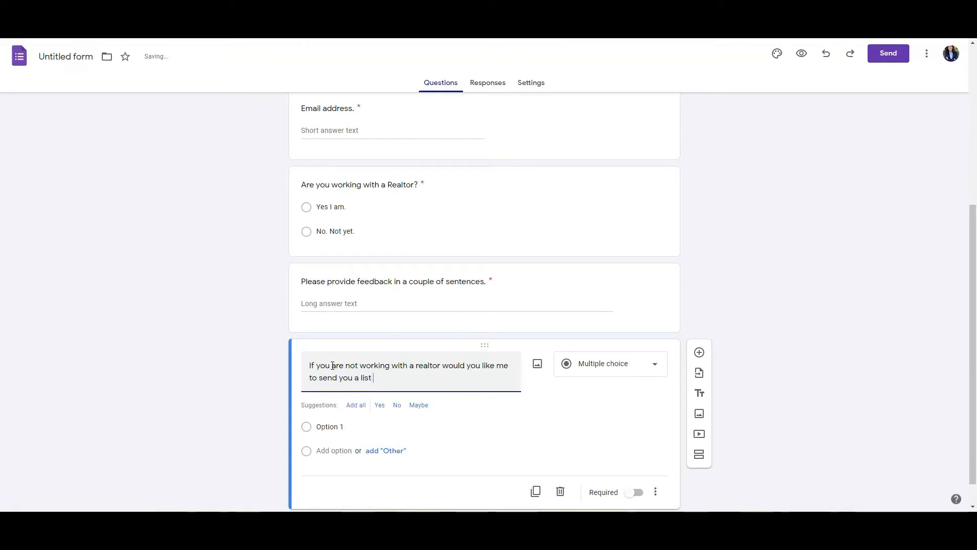
{"action": "type", "text": "of homes "}
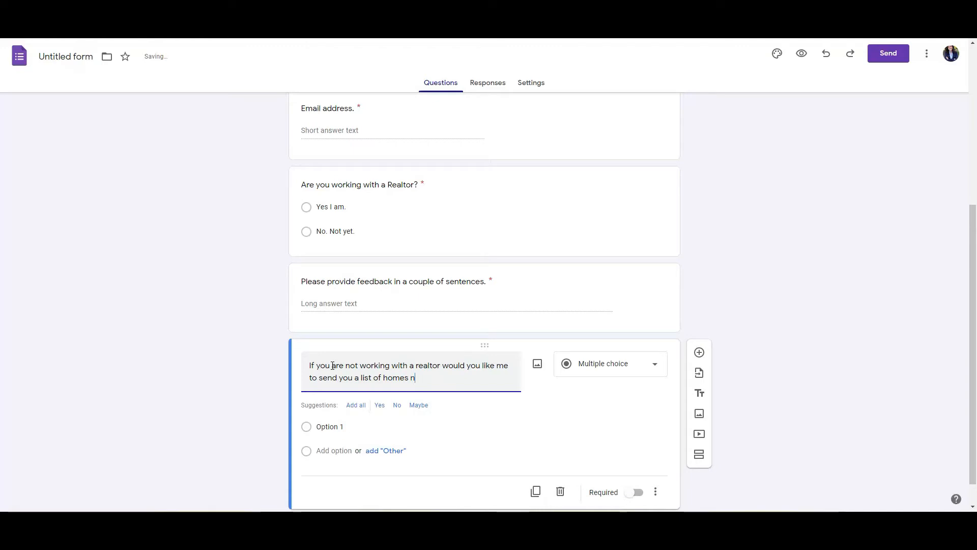
{"action": "type", "text": "in the area."}
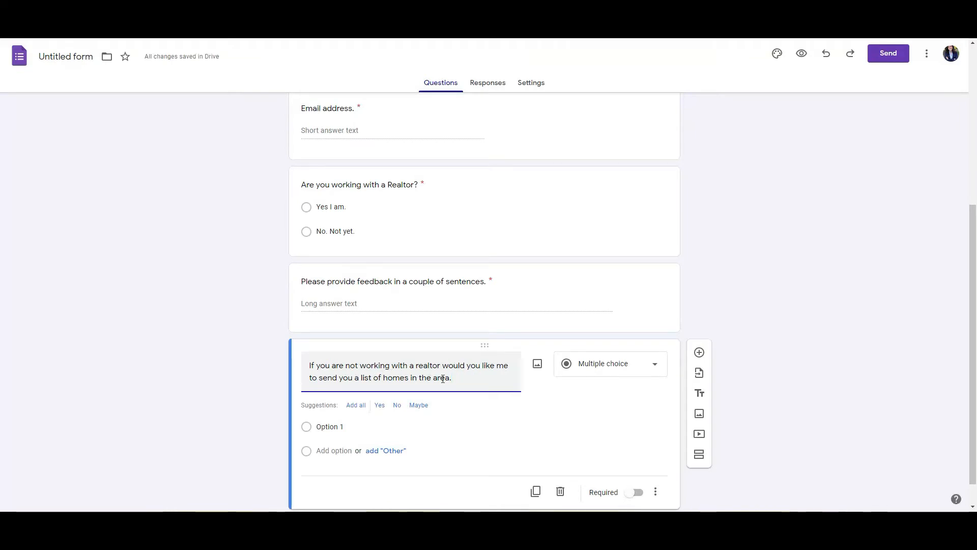
{"action": "scroll", "coordinate": [807, 385], "scroll_direction": "down", "scroll_amount": 1}
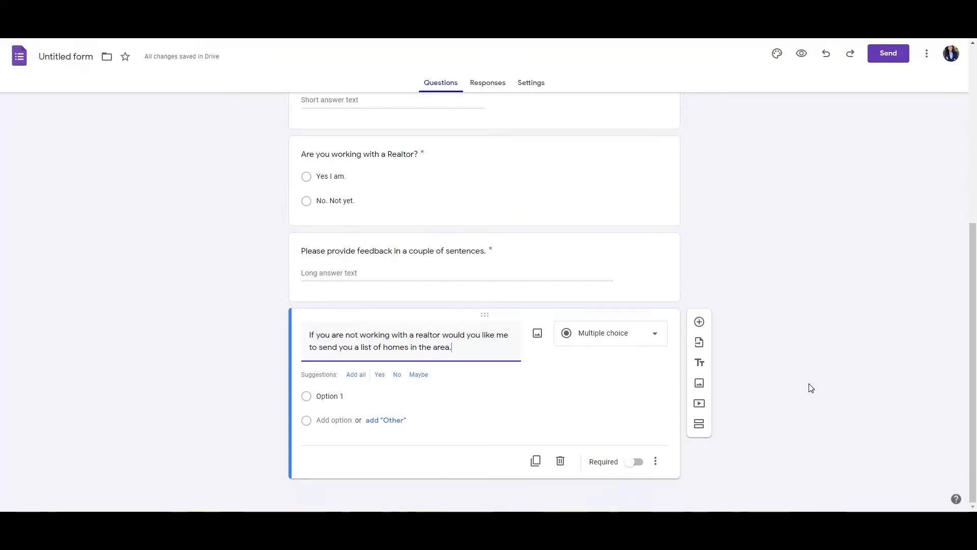
{"action": "left_click", "coordinate": [575, 366]}
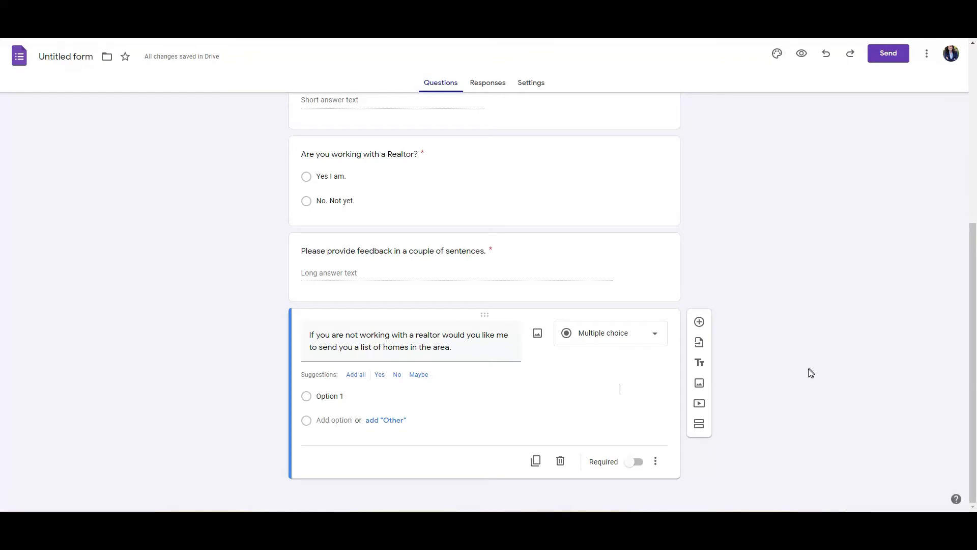
Step: Bring up the form's send options and select the full shareable link, leaving the URL unshortened
{"action": "scroll", "coordinate": [811, 373], "scroll_direction": "up", "scroll_amount": 6}
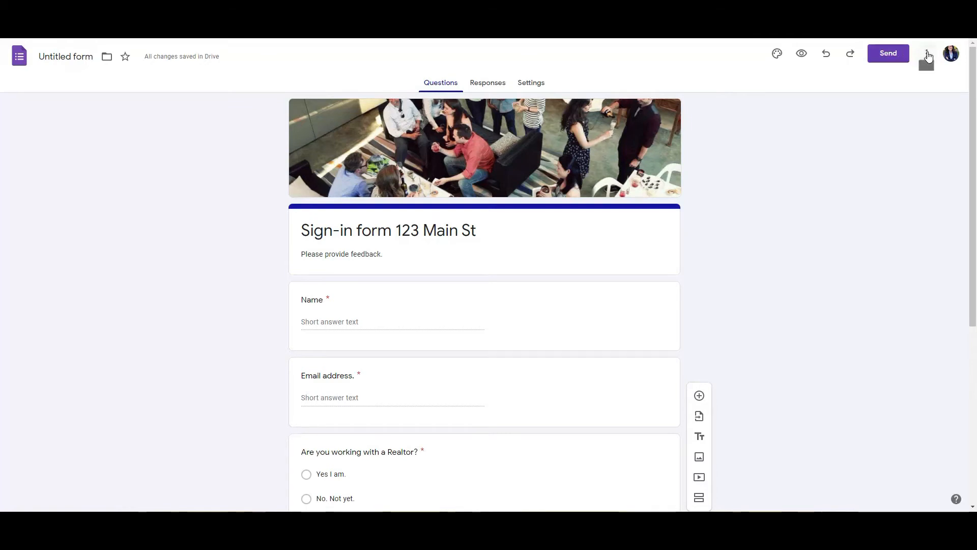
{"action": "left_click", "coordinate": [903, 55]}
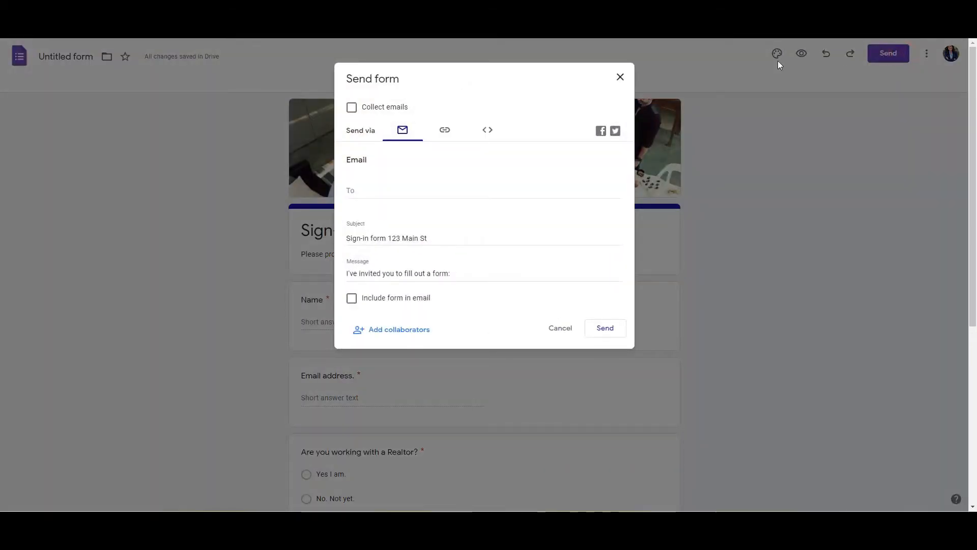
{"action": "left_click", "coordinate": [445, 131]}
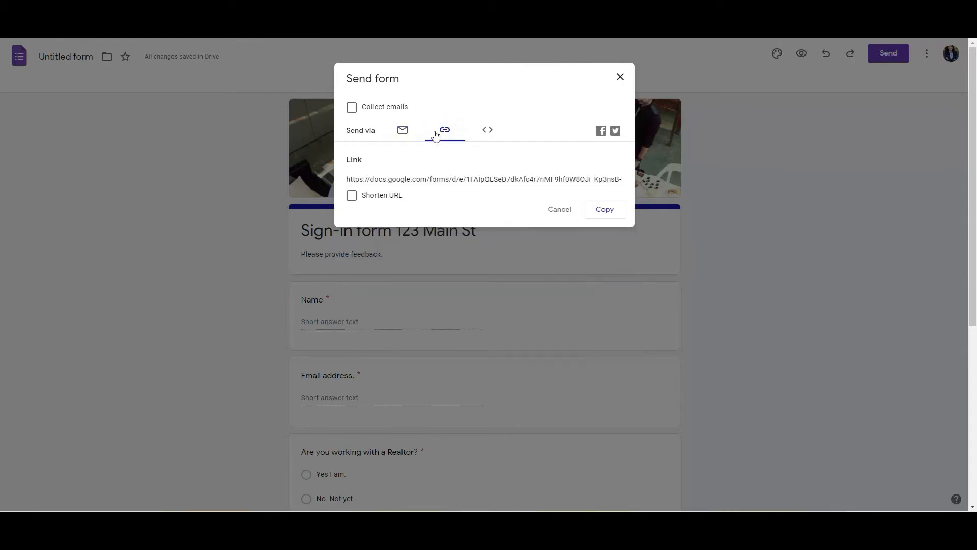
{"action": "left_click", "coordinate": [503, 179]}
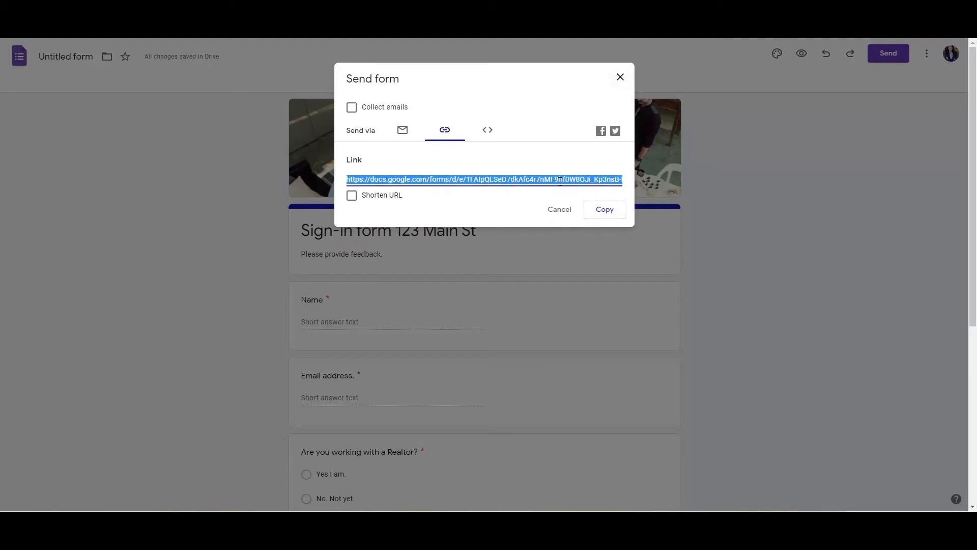
{"action": "left_click", "coordinate": [618, 77]}
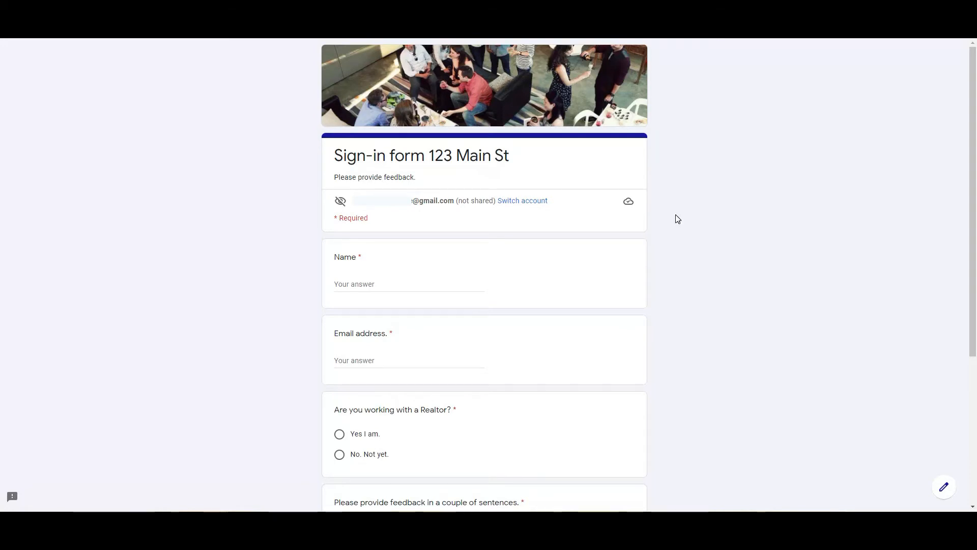
Step: Look over all questions of the published form, and switch the form editor to the collected responses
{"action": "scroll", "coordinate": [677, 218], "scroll_direction": "down", "scroll_amount": 5}
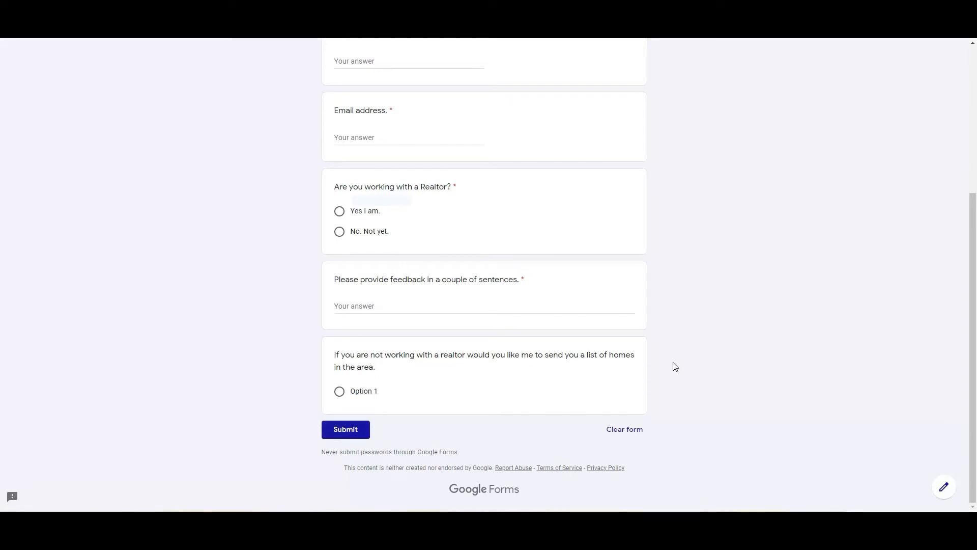
{"action": "scroll", "coordinate": [675, 367], "scroll_direction": "up", "scroll_amount": 5}
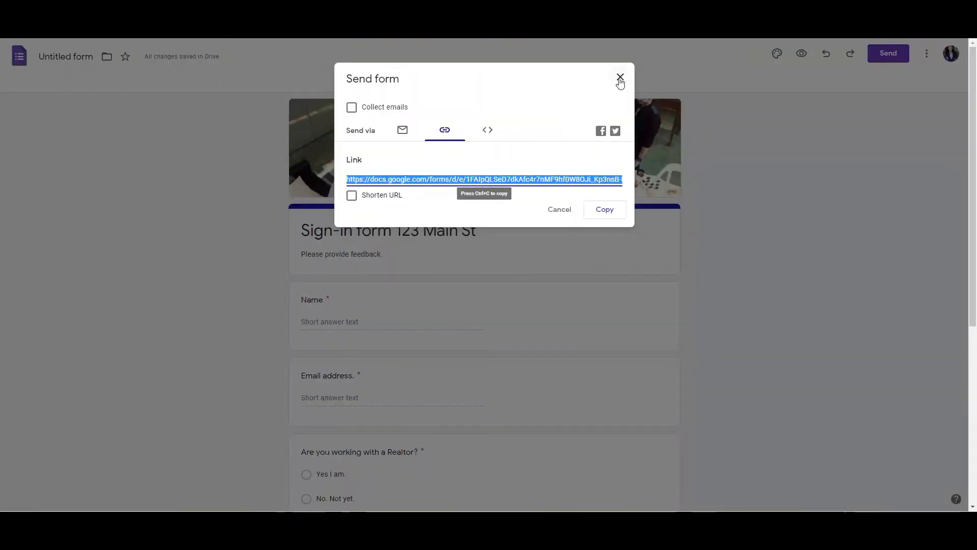
{"action": "left_click", "coordinate": [619, 77]}
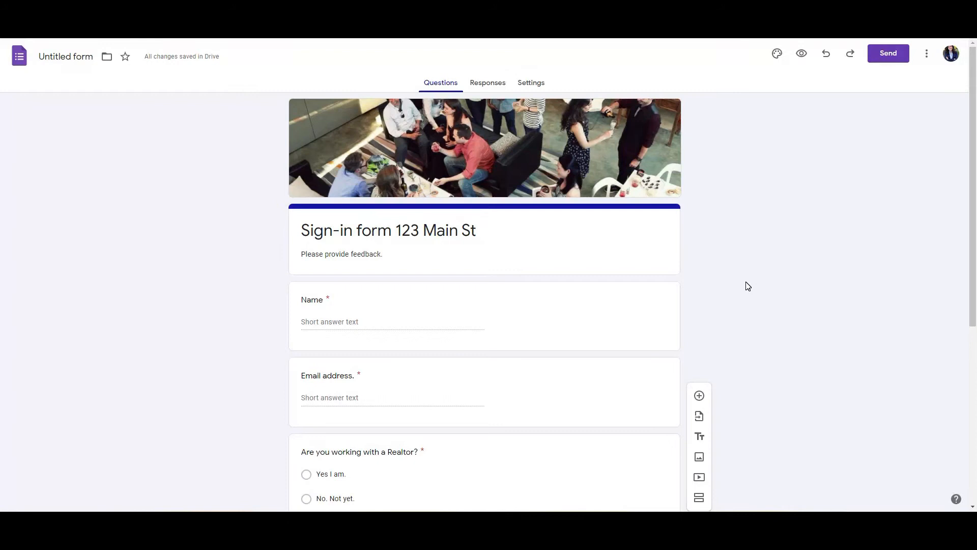
{"action": "left_click", "coordinate": [487, 87]}
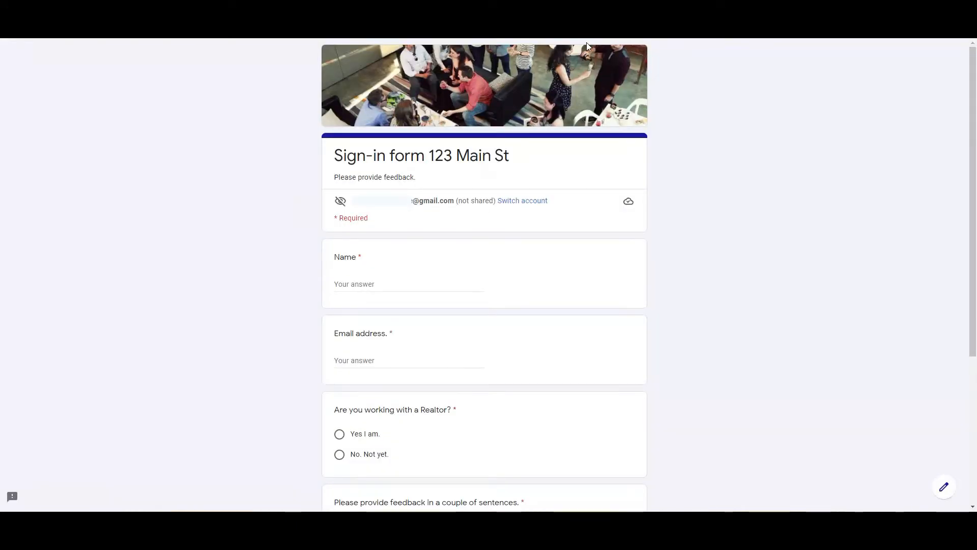
Step: Submit a test response with a full name, email "not today", "Yes I am.", feedback "Not in love with the home. Thank you." and "Option 1"
{"action": "left_click", "coordinate": [378, 283]}
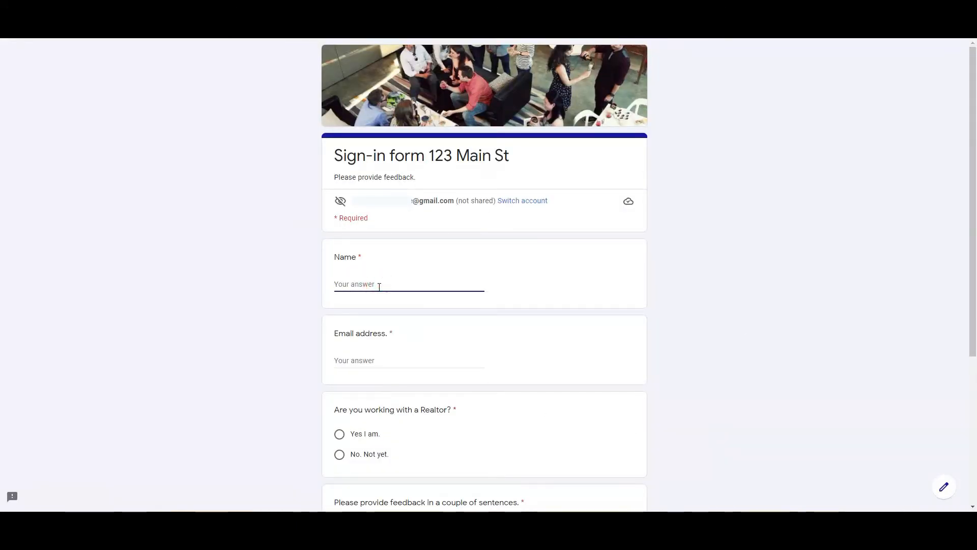
{"action": "type", "text": "Joanna"}
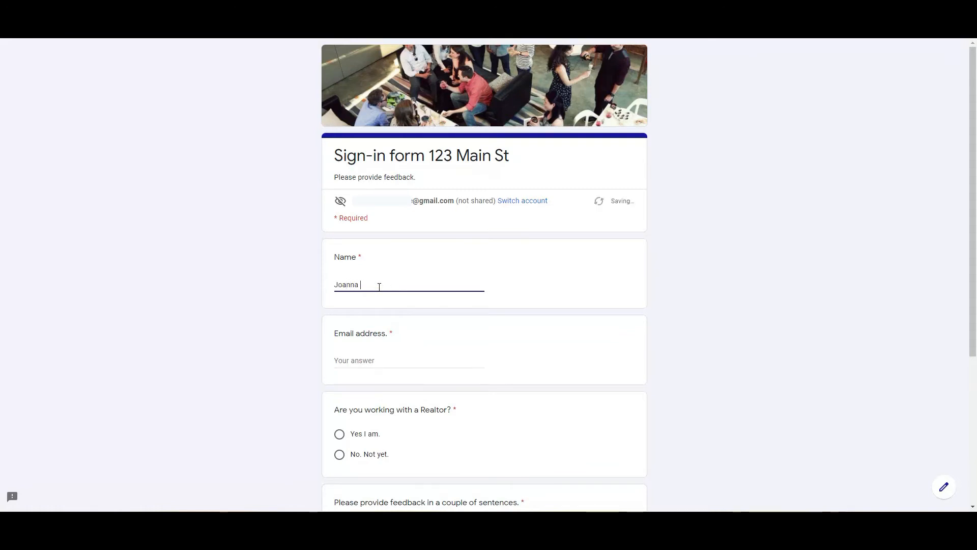
{"action": "type", "text": " Smith"}
{"action": "left_click", "coordinate": [378, 358]}
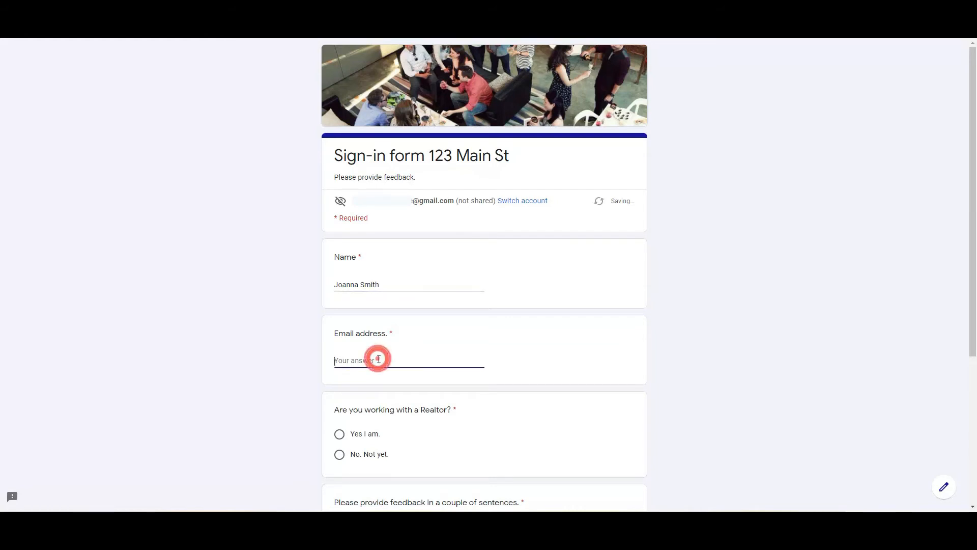
{"action": "type", "text": "not today"}
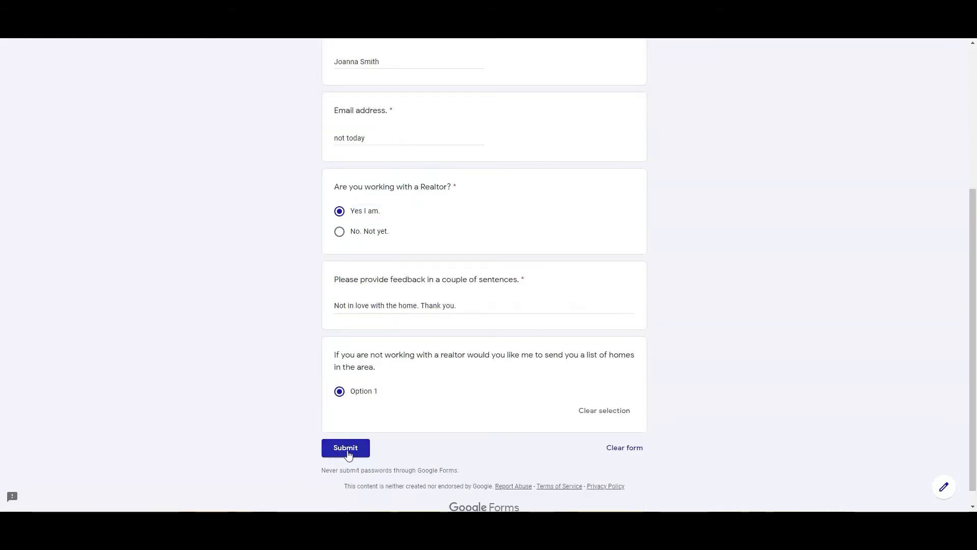
{"action": "left_click", "coordinate": [340, 450]}
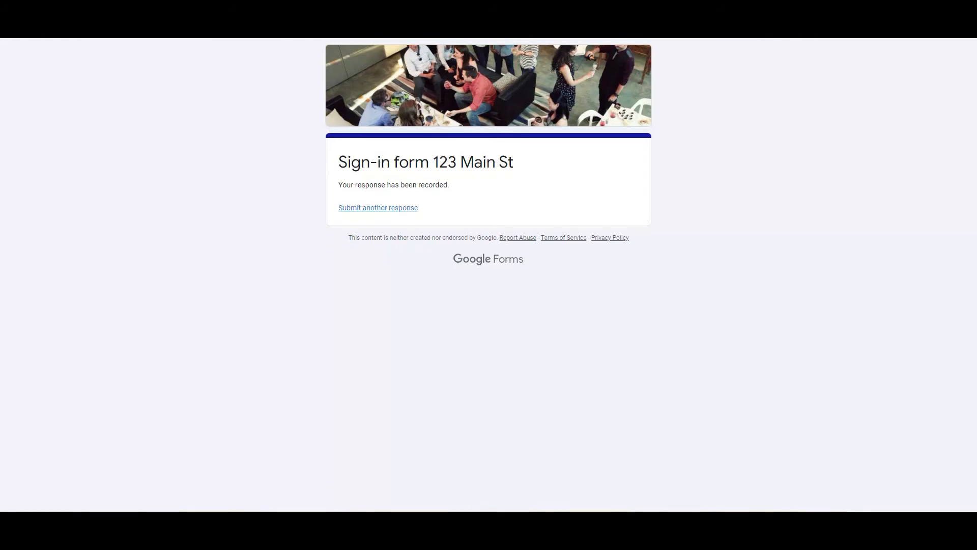
Step: Return to the form editor and review the summary of responses for every question
{"action": "key", "text": "ctrl+shift+Tab"}
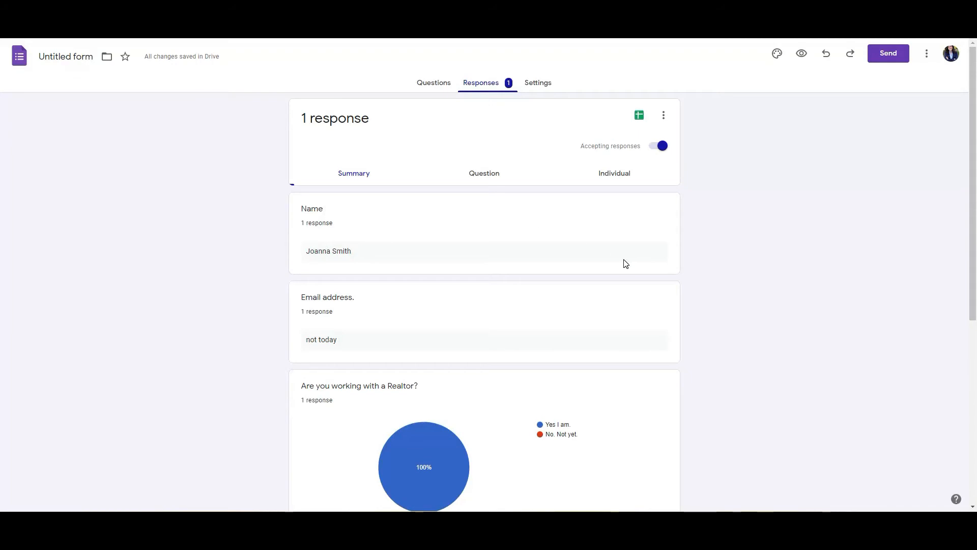
{"action": "scroll", "coordinate": [336, 258], "scroll_direction": "down", "scroll_amount": 1}
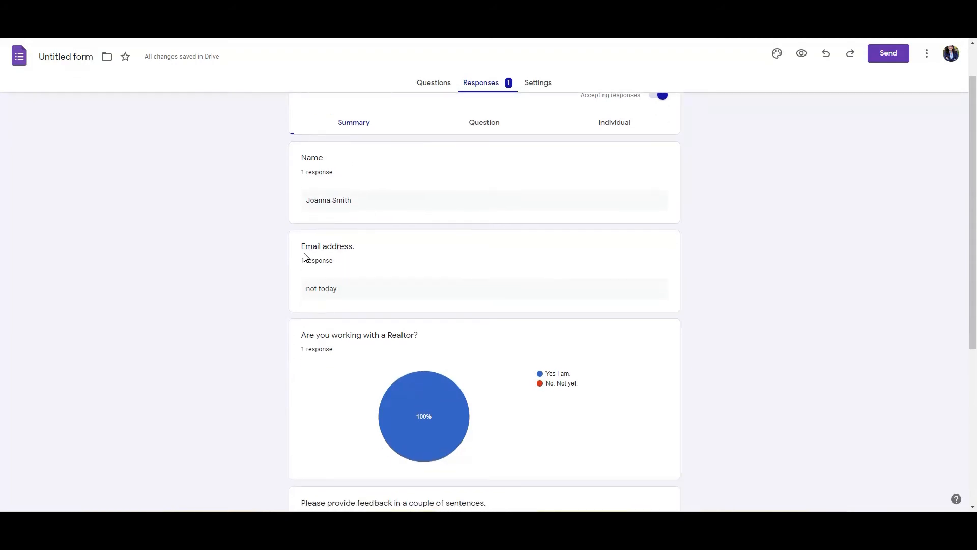
{"action": "scroll", "coordinate": [304, 244], "scroll_direction": "down", "scroll_amount": 5}
{"action": "scroll", "coordinate": [280, 196], "scroll_direction": "up", "scroll_amount": 4}
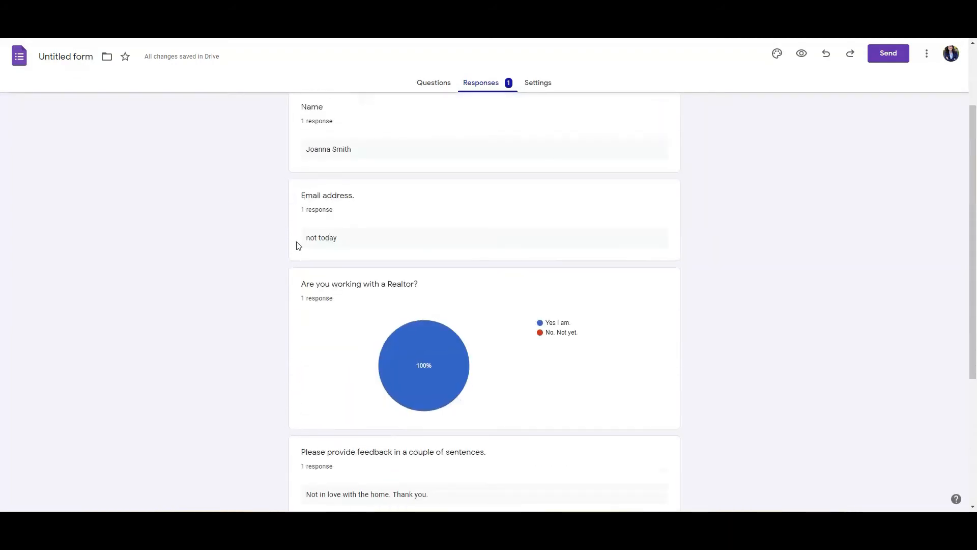
{"action": "scroll", "coordinate": [520, 226], "scroll_direction": "down", "scroll_amount": 4}
{"action": "scroll", "coordinate": [538, 198], "scroll_direction": "up", "scroll_amount": 4}
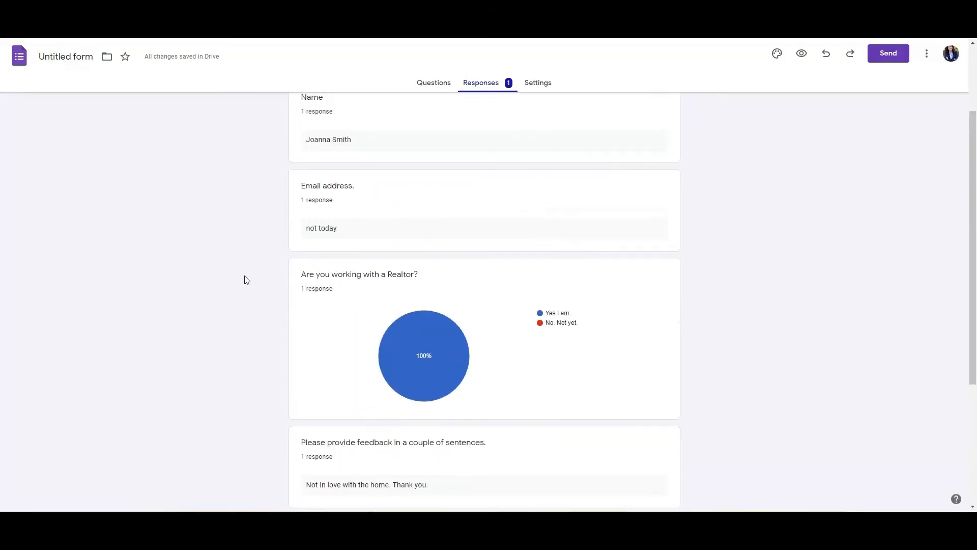
Step: Recheck the answers to the feedback and home-list questions at the end of the response summary
{"action": "scroll", "coordinate": [540, 318], "scroll_direction": "down", "scroll_amount": 4}
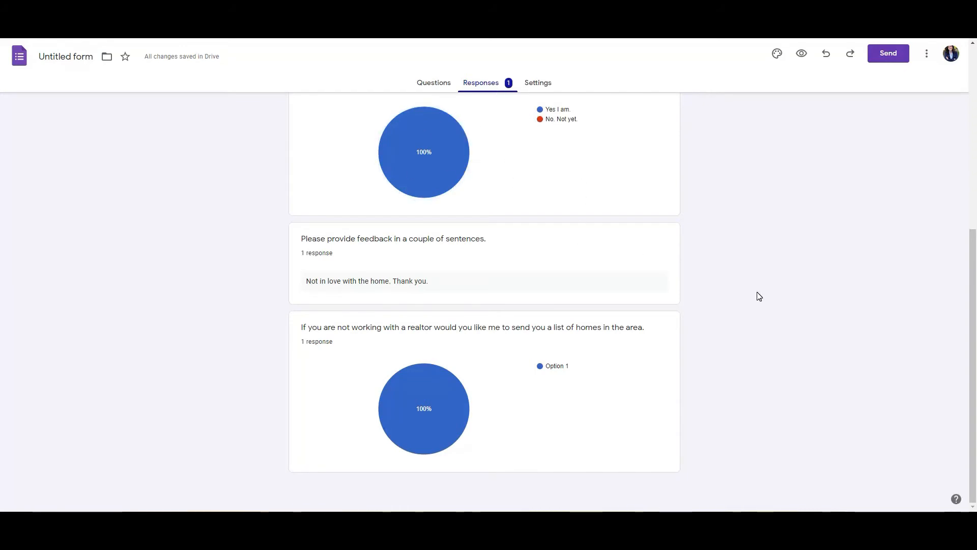
{"action": "scroll", "coordinate": [589, 364], "scroll_direction": "up", "scroll_amount": 4}
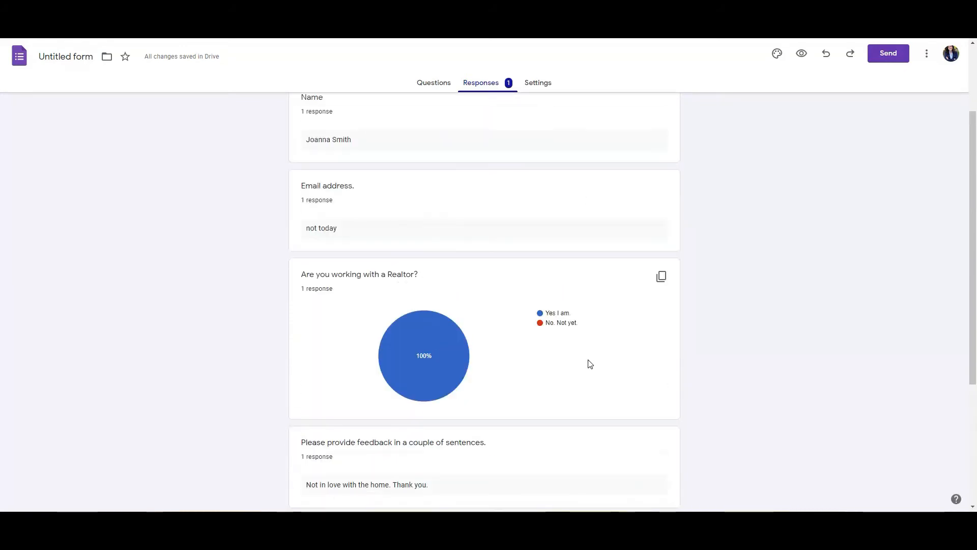
{"action": "scroll", "coordinate": [563, 355], "scroll_direction": "up", "scroll_amount": 3}
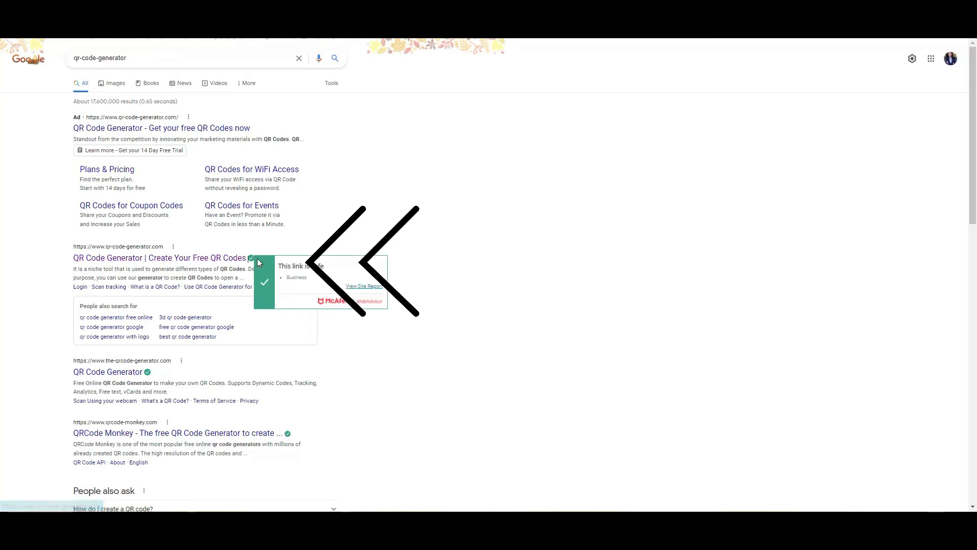
Step: From the "qr-code-generator" search results, open the qr-code-generator.com site for creating free QR codes
{"action": "mouse_move", "coordinate": [250, 260]}
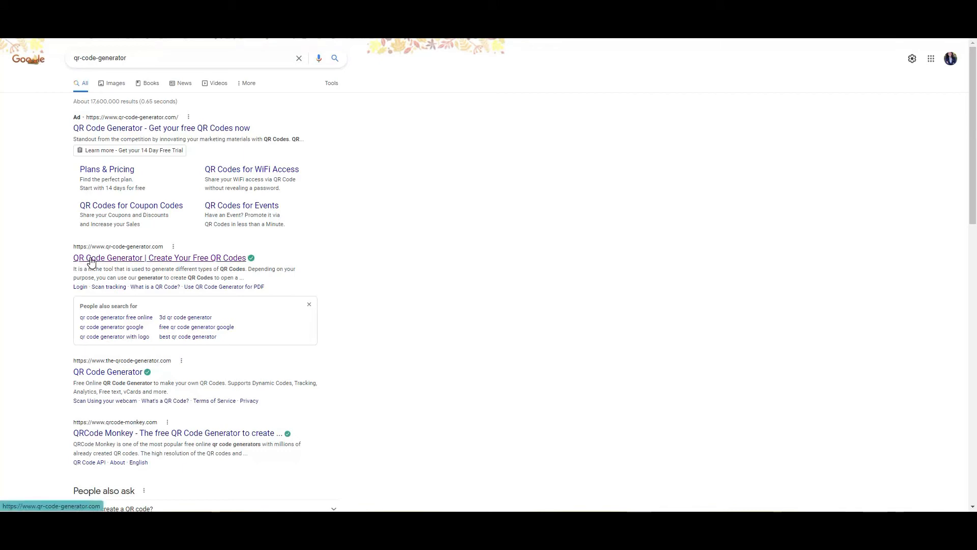
{"action": "left_click", "coordinate": [147, 262]}
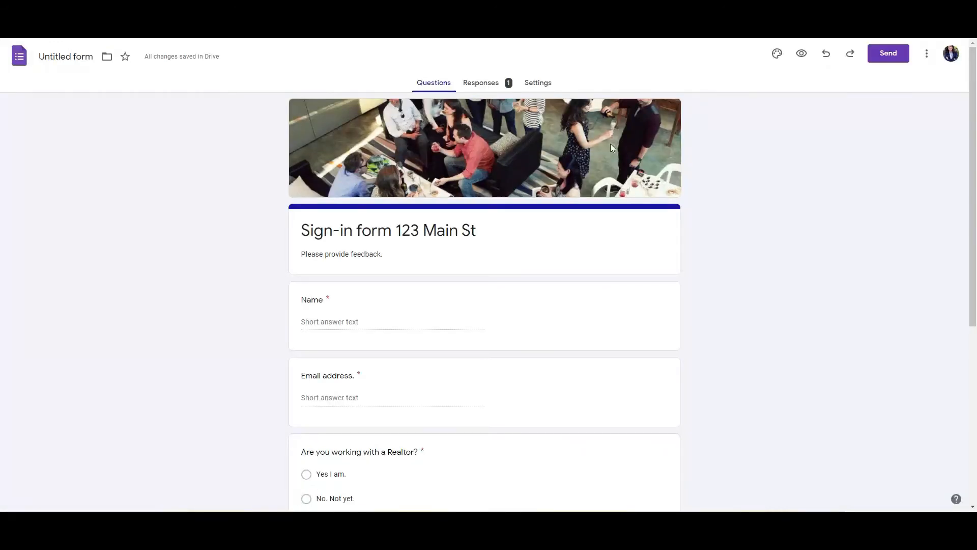
Step: Return to the "Sign-in form 123 Main St" editor and copy the form's full, unshortened shareable link
{"action": "scroll", "coordinate": [781, 204], "scroll_direction": "down", "scroll_amount": 3}
{"action": "scroll", "coordinate": [782, 208], "scroll_direction": "down", "scroll_amount": 3}
{"action": "scroll", "coordinate": [780, 212], "scroll_direction": "up", "scroll_amount": 6}
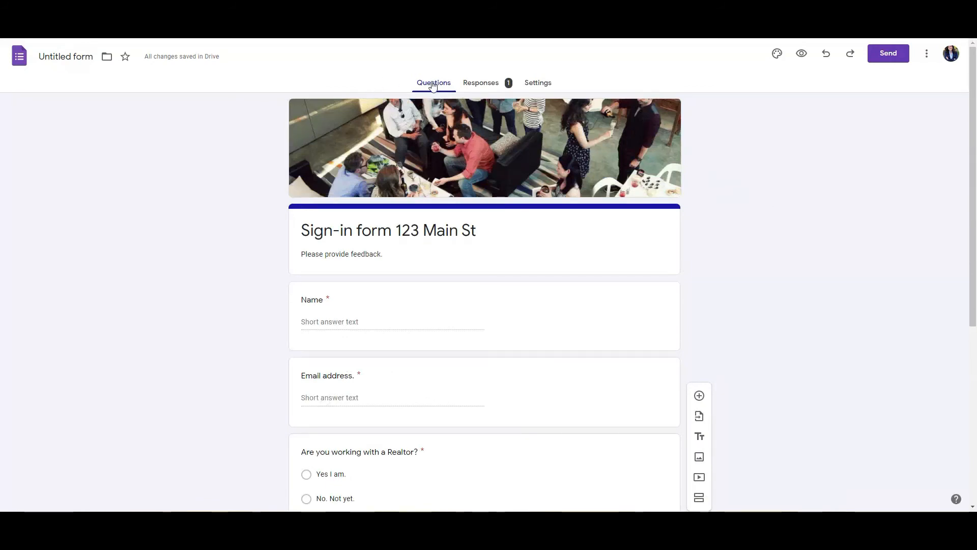
{"action": "left_click", "coordinate": [888, 57]}
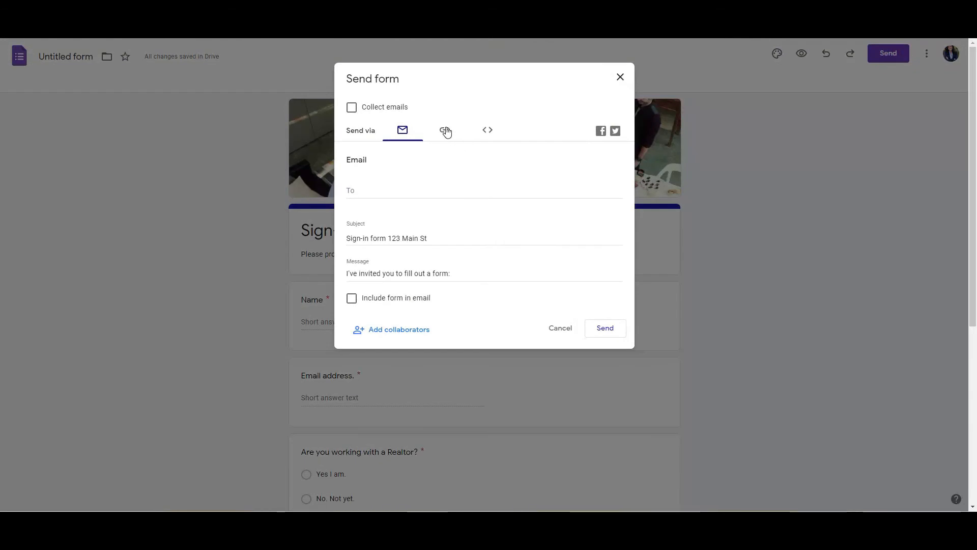
{"action": "left_click", "coordinate": [445, 131]}
{"action": "left_click", "coordinate": [549, 178]}
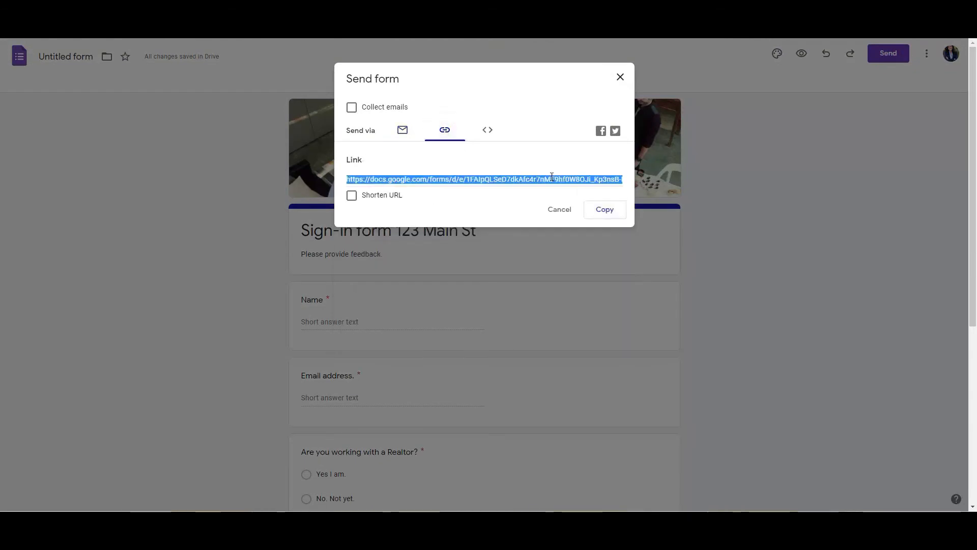
{"action": "left_click", "coordinate": [605, 209]}
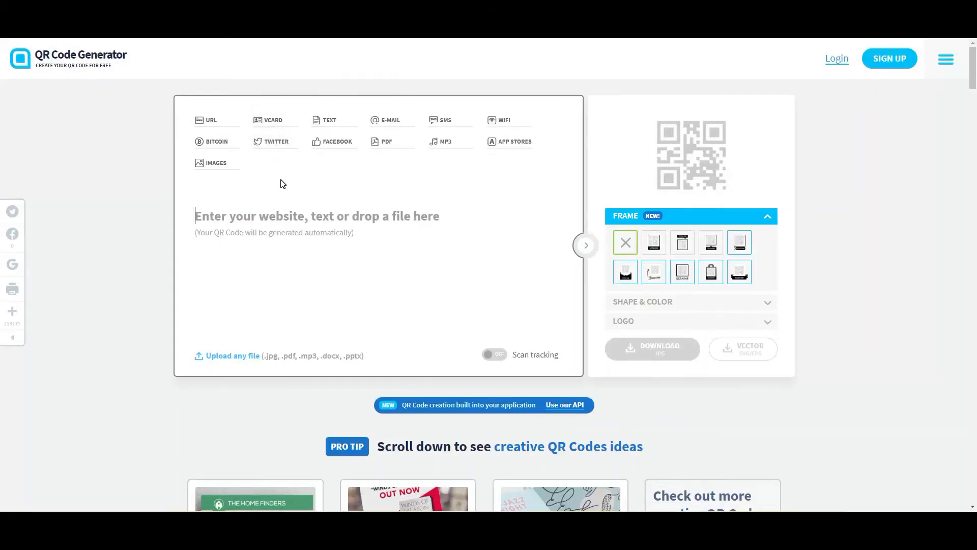
Step: Switch to QR Code Generator, create a URL code from the copied form link with the black SCAN ME frame, and download it
{"action": "left_click", "coordinate": [214, 123]}
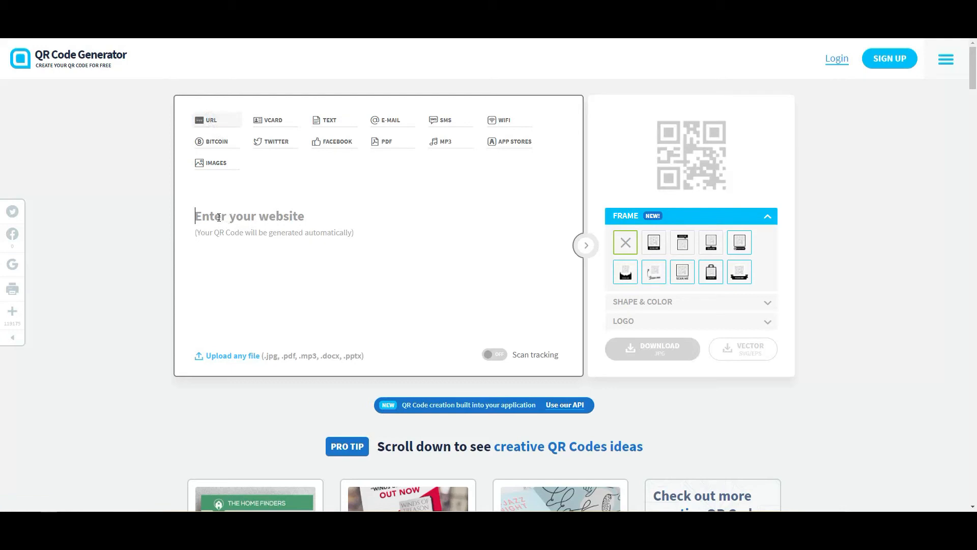
{"action": "key", "text": "ctrl+v"}
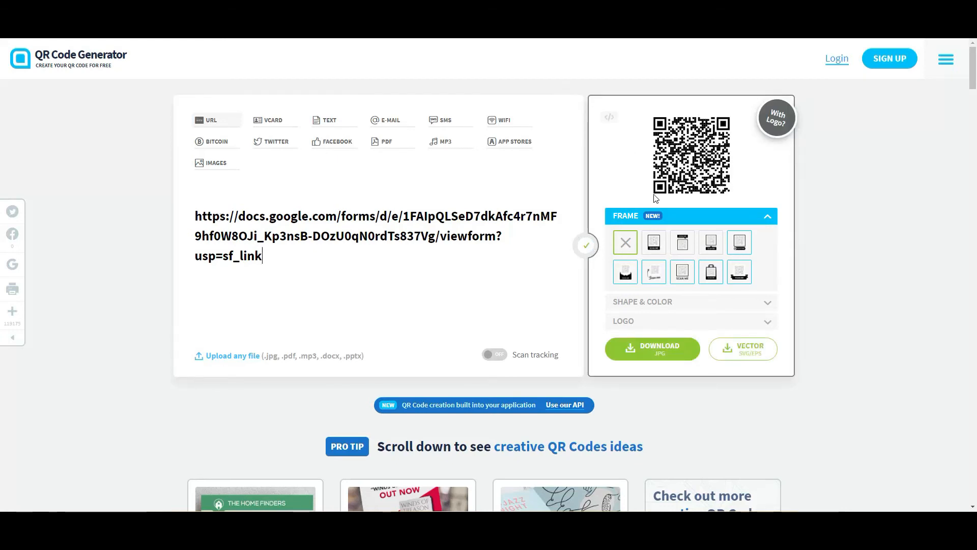
{"action": "left_click", "coordinate": [655, 245]}
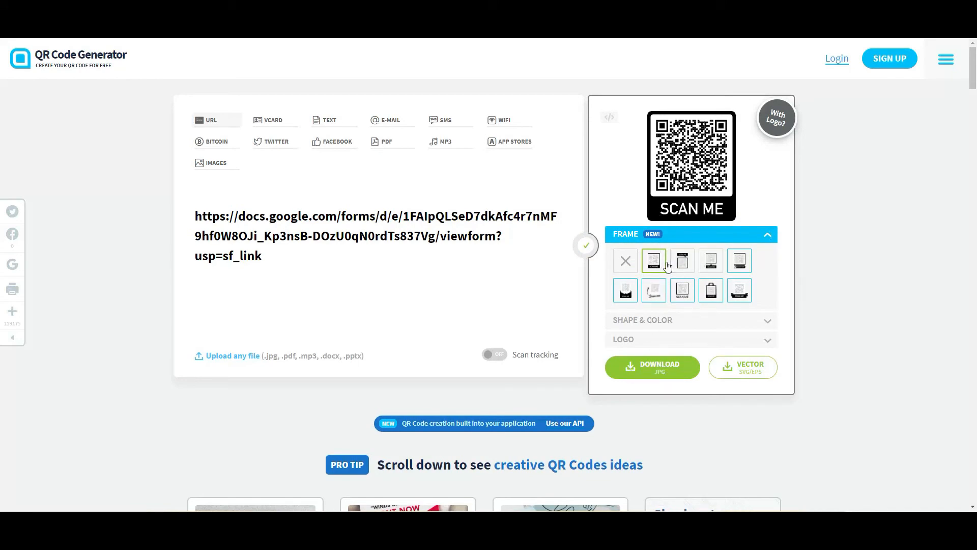
{"action": "left_click", "coordinate": [656, 370]}
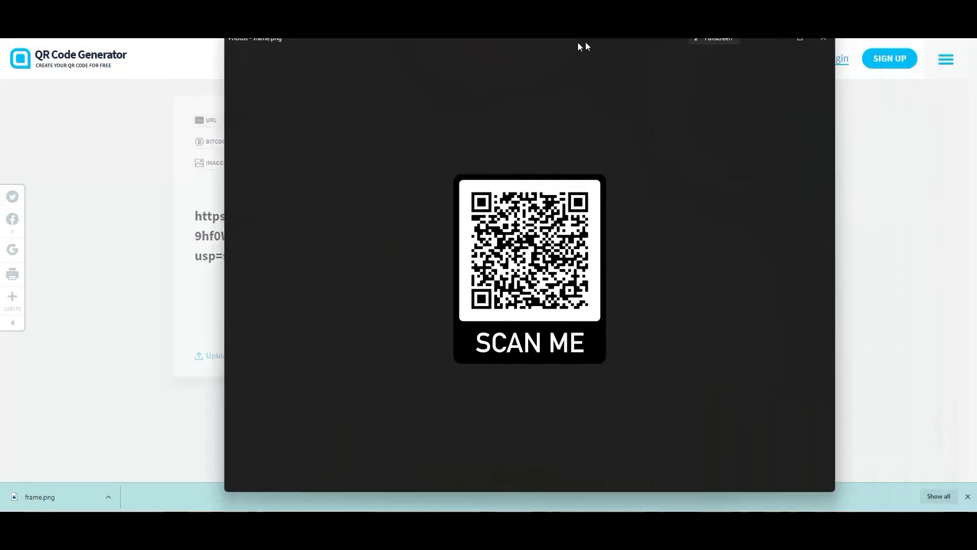
{"action": "left_click_drag", "start_coordinate": [520, 47], "coordinate": [549, 53]}
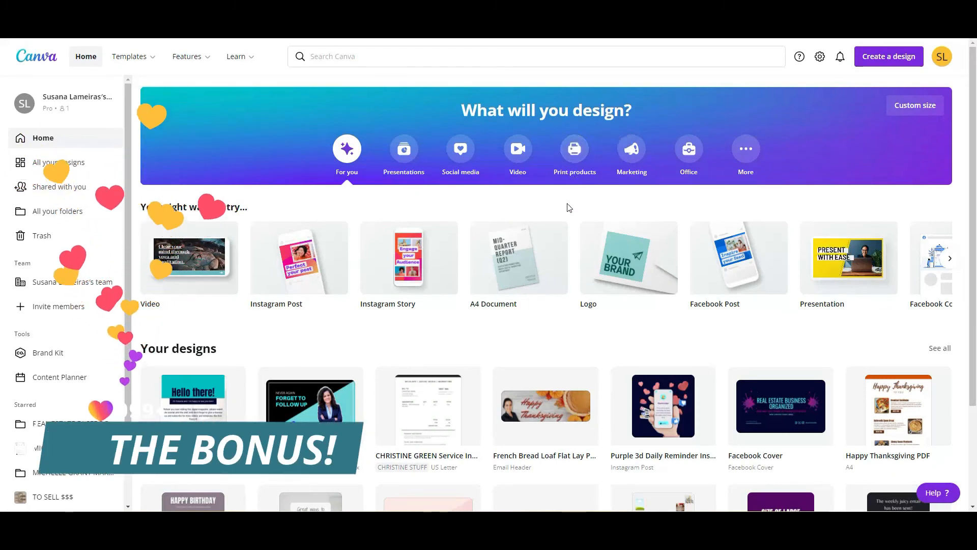
Step: Switch to Canva and create a blank A4 document
{"action": "mouse_move", "coordinate": [503, 290]}
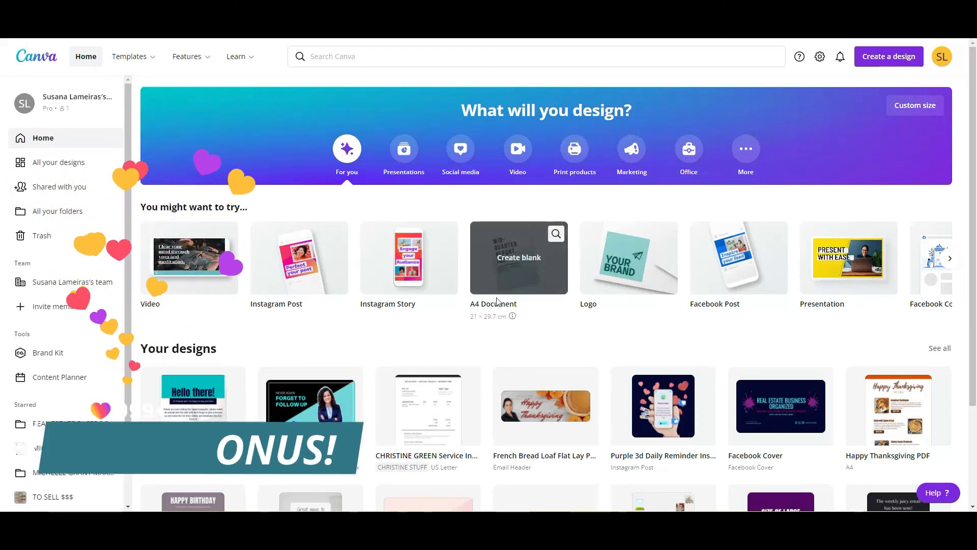
{"action": "left_click", "coordinate": [515, 259]}
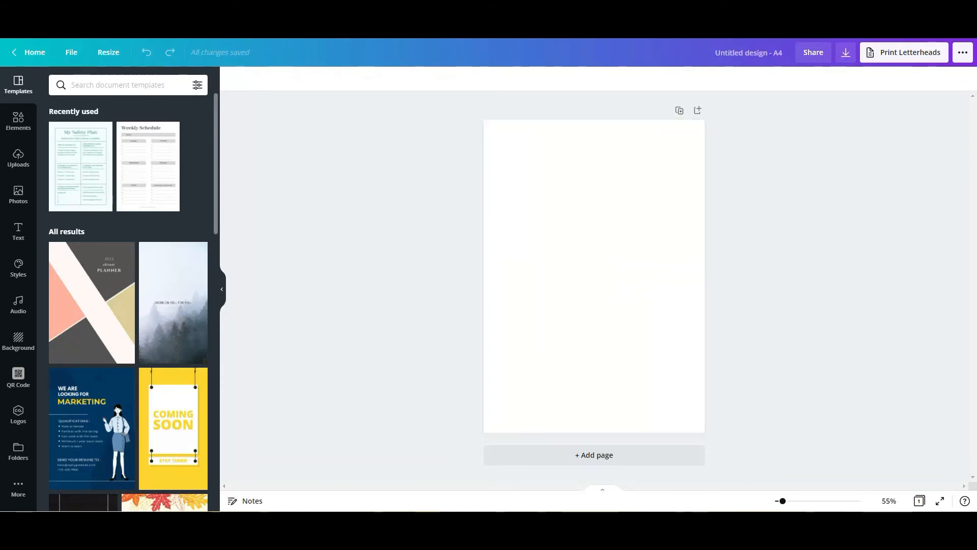
{"action": "left_click", "coordinate": [541, 327]}
Step: Paste the SCAN ME QR code image onto the blank page and move it slightly upward
{"action": "right_click", "coordinate": [562, 243]}
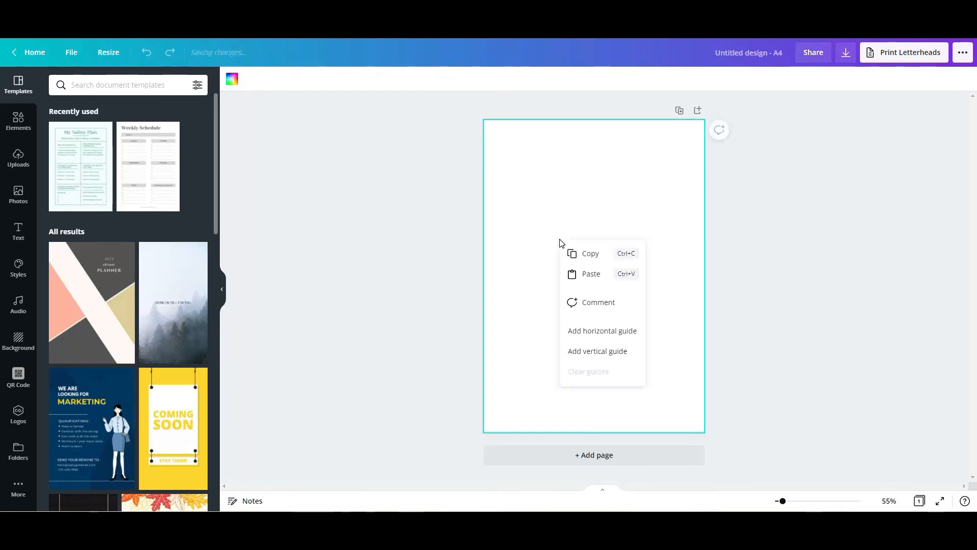
{"action": "left_click", "coordinate": [523, 264]}
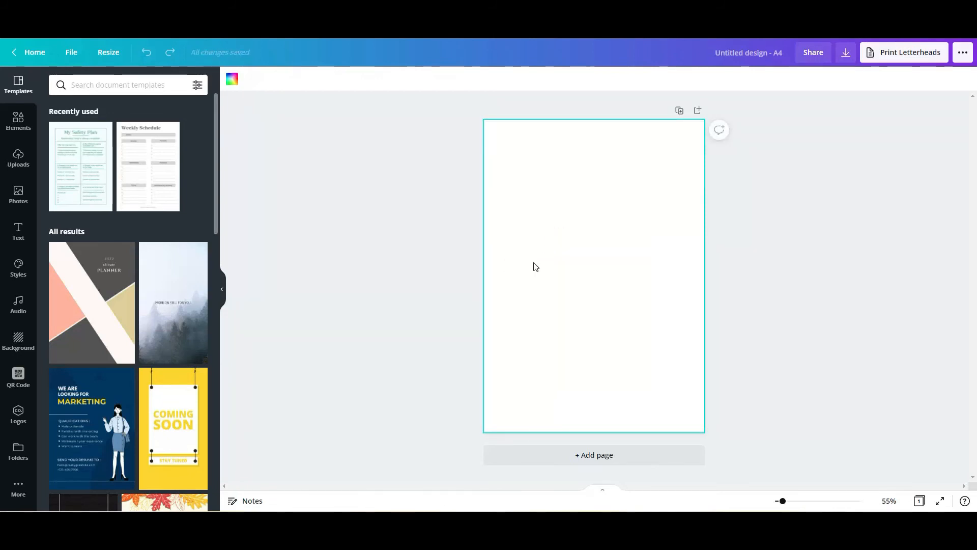
{"action": "key", "text": "ctrl+v"}
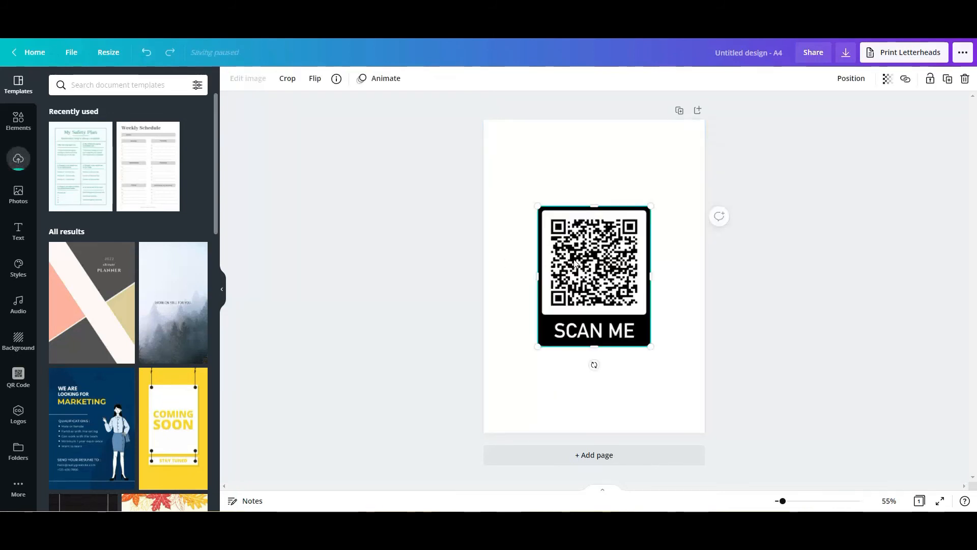
{"action": "left_click_drag", "start_coordinate": [603, 264], "coordinate": [601, 258]}
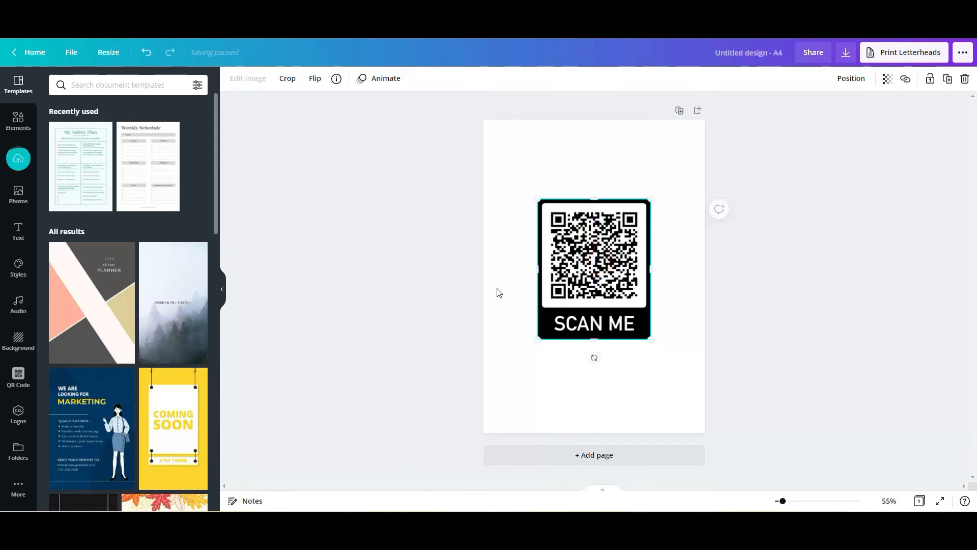
{"action": "left_click", "coordinate": [498, 292]}
Step: Add a heading above the QR code reading "we would love your feedback."
{"action": "left_click", "coordinate": [17, 235]}
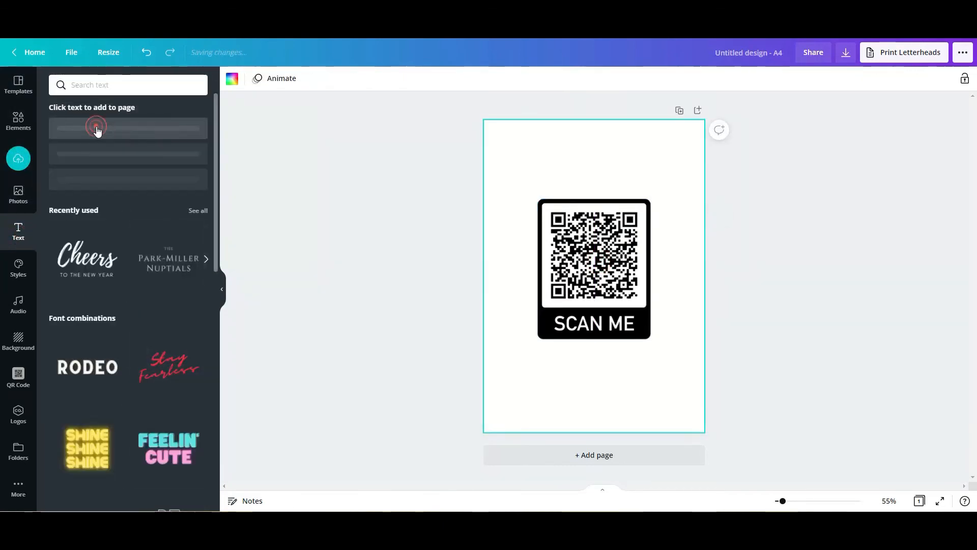
{"action": "left_click", "coordinate": [100, 137]}
{"action": "left_click", "coordinate": [820, 277]}
{"action": "left_click_drag", "start_coordinate": [594, 275], "coordinate": [586, 173]}
{"action": "double_click", "coordinate": [586, 174]}
{"action": "type", "text": "we would love your feedback."}
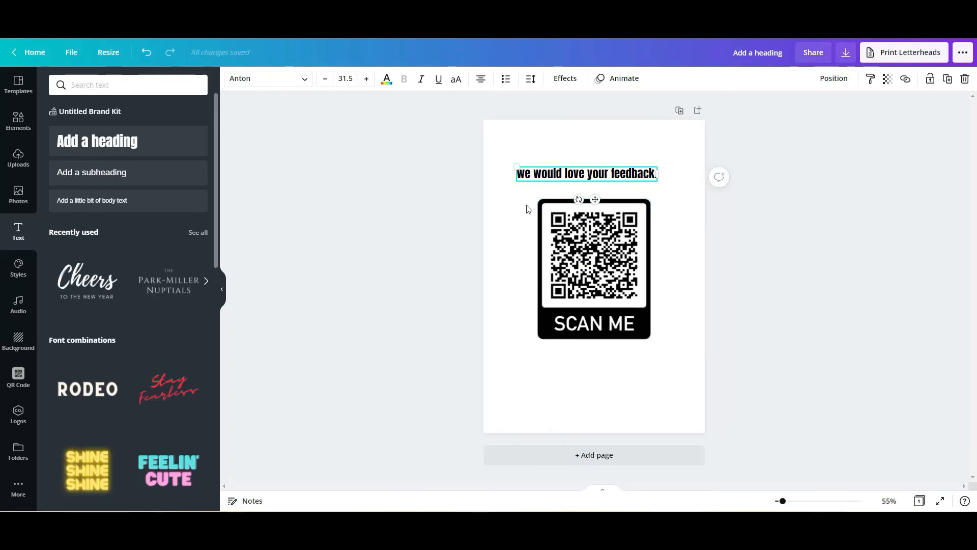
Step: Add a second line to the heading reading "It takes 2 minutes", with a capital I
{"action": "key", "text": "Return"}
{"action": "type", "text": "It takes 2 minutes"}
{"action": "left_click", "coordinate": [569, 188]}
{"action": "key", "text": "BackSpace"}
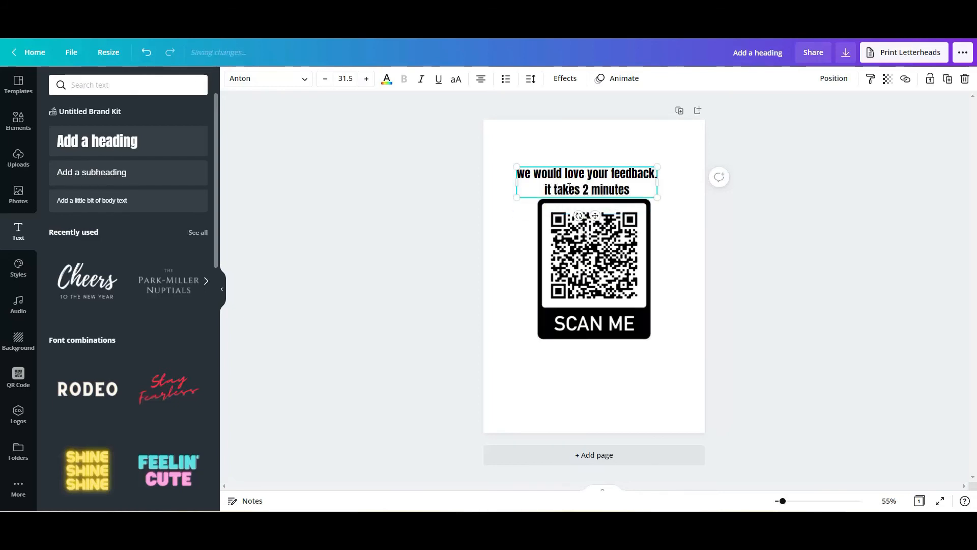
{"action": "left_click", "coordinate": [549, 189]}
{"action": "key", "text": "BackSpace"}
{"action": "type", "text": "I"}
Step: Move the QR code lower and enlarge the two-line feedback heading to a font size of about 39.7
{"action": "left_click_drag", "start_coordinate": [585, 270], "coordinate": [585, 294]}
{"action": "left_click", "coordinate": [624, 190]}
{"action": "left_click_drag", "start_coordinate": [657, 197], "coordinate": [682, 209]}
{"action": "left_click_drag", "start_coordinate": [516, 204], "coordinate": [504, 208]}
{"action": "left_click_drag", "start_coordinate": [564, 202], "coordinate": [610, 179]}
{"action": "left_click", "coordinate": [338, 207]}
{"action": "left_click_drag", "start_coordinate": [604, 281], "coordinate": [542, 164]}
Step: Add a square stretched into a full-width purple banner behind the white feedback text, and place both below the QR code
{"action": "left_click", "coordinate": [450, 225]}
{"action": "left_click", "coordinate": [18, 121]}
{"action": "left_click", "coordinate": [96, 233]}
{"action": "left_click_drag", "start_coordinate": [598, 222], "coordinate": [682, 252]}
{"action": "left_click_drag", "start_coordinate": [589, 252], "coordinate": [606, 191]}
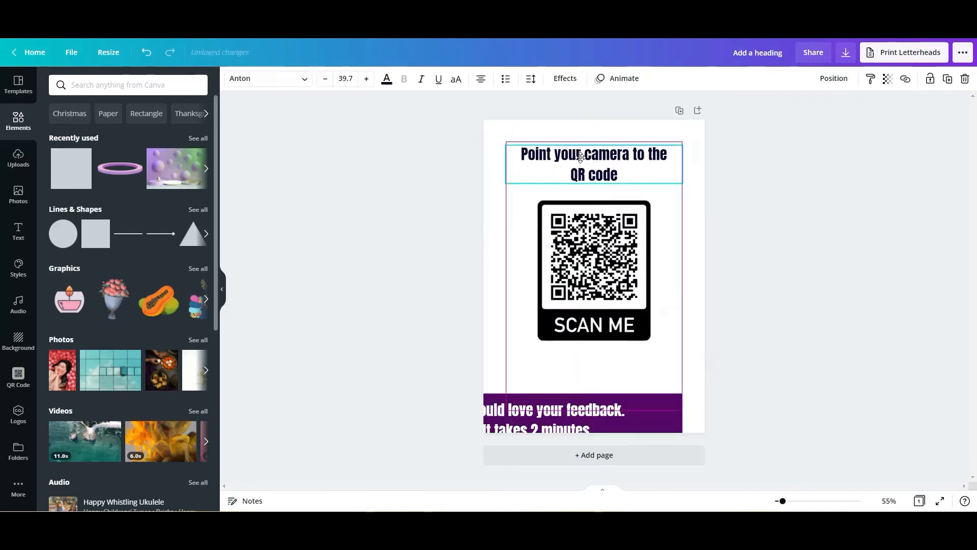
{"action": "left_click_drag", "start_coordinate": [586, 410], "coordinate": [626, 375]}
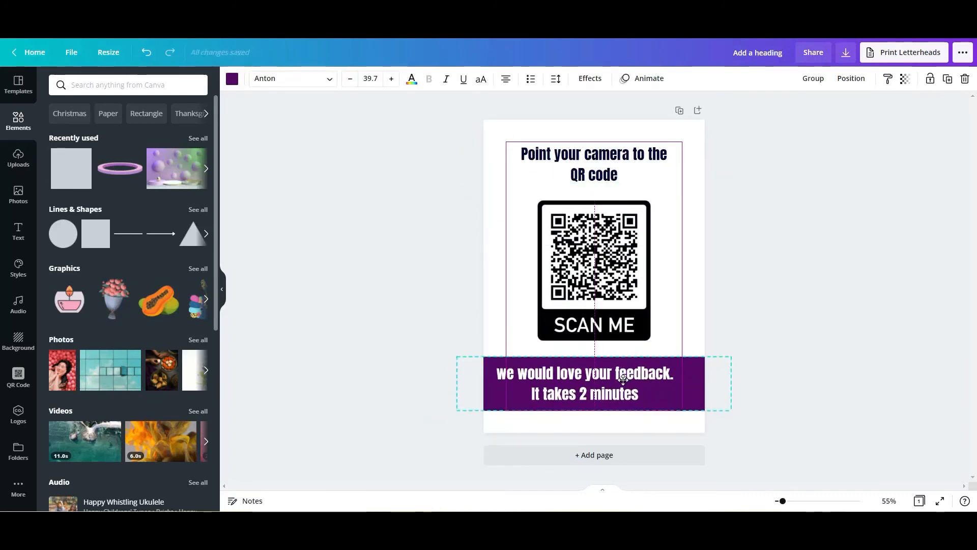
{"action": "left_click", "coordinate": [776, 267]}
Step: Put the "Point your camera to the QR code" heading on a single line and reduce its font size by four steps
{"action": "left_click", "coordinate": [630, 182]}
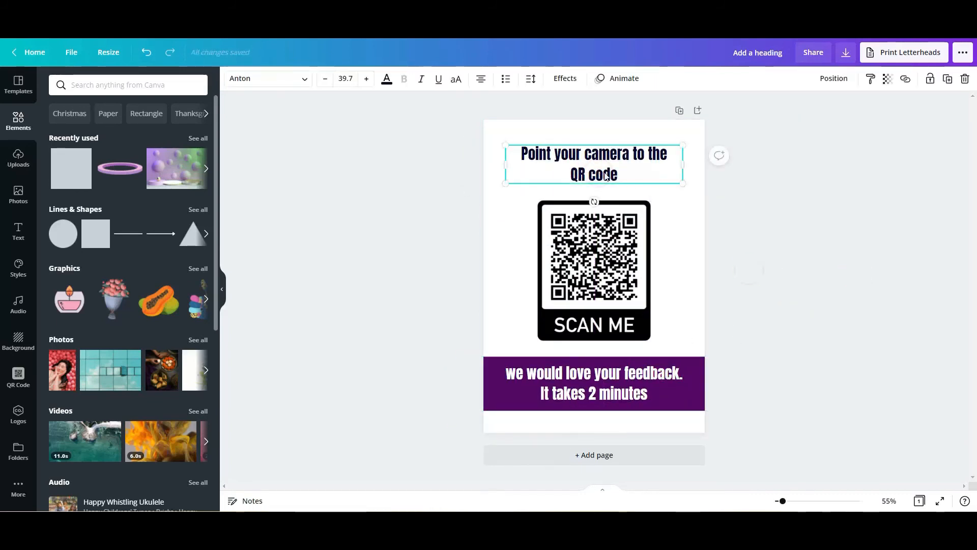
{"action": "left_click", "coordinate": [570, 174]}
{"action": "key", "text": "BackSpace"}
{"action": "key", "text": "ctrl+a"}
{"action": "left_click", "coordinate": [325, 79]}
{"action": "left_click", "coordinate": [325, 79]}
{"action": "left_click", "coordinate": [325, 79]}
{"action": "left_click", "coordinate": [325, 79]}
Step: Move the purple feedback banner near the page's upper edge and arrange the camera heading and QR code beneath it
{"action": "left_click_drag", "start_coordinate": [588, 388], "coordinate": [605, 155]}
{"action": "left_click", "coordinate": [445, 124]}
{"action": "left_click_drag", "start_coordinate": [615, 312], "coordinate": [614, 325]}
{"action": "left_click_drag", "start_coordinate": [596, 193], "coordinate": [596, 201]}
{"action": "left_click", "coordinate": [424, 155]}
{"action": "left_click_drag", "start_coordinate": [424, 155], "coordinate": [586, 168]}
{"action": "left_click_drag", "start_coordinate": [596, 158], "coordinate": [596, 144]}
{"action": "left_click", "coordinate": [804, 235]}
{"action": "left_click", "coordinate": [818, 264]}
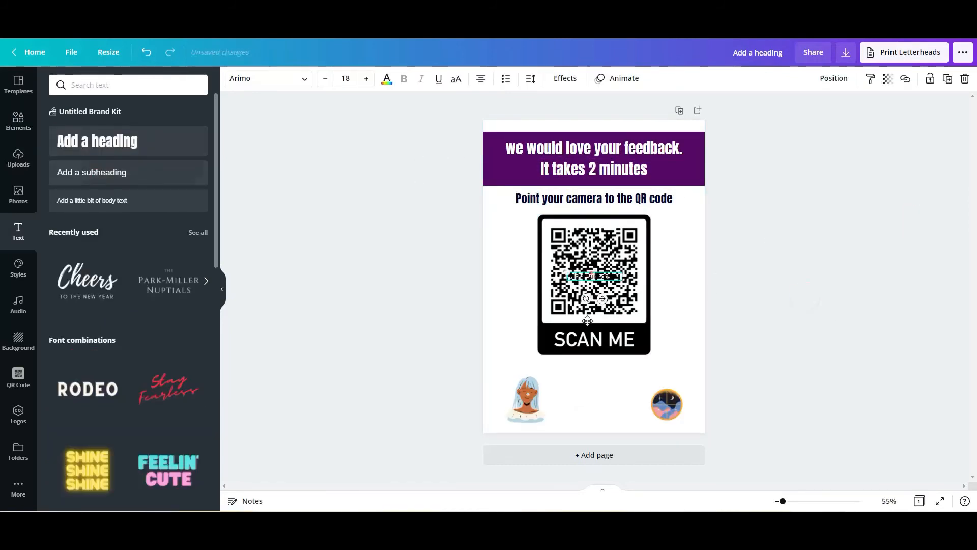
Step: Fill the small text box beside the woman's portrait with the lines "Name", "Email", "Phone" and "Website"
{"action": "left_click", "coordinate": [579, 393]}
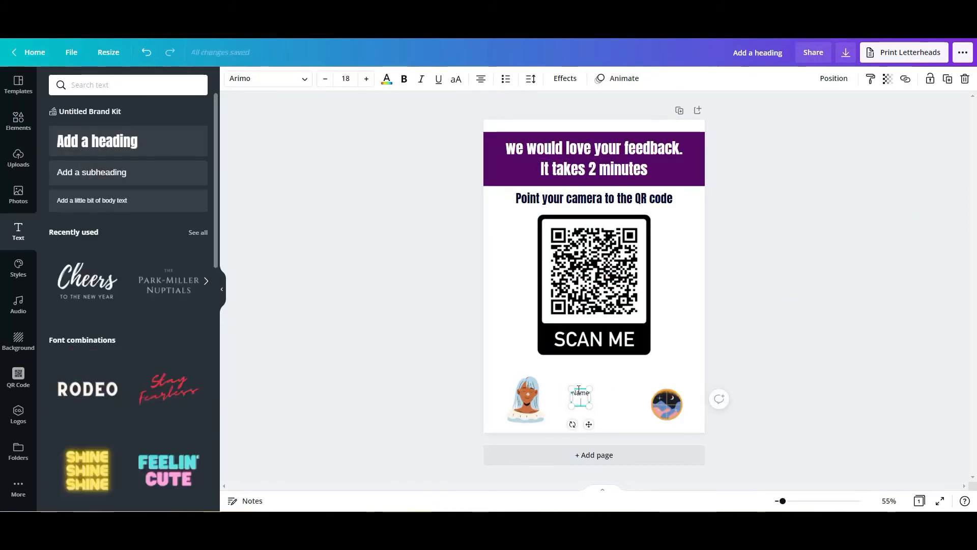
{"action": "type", "text": "ss"}
{"action": "key", "text": "BackSpace"}
{"action": "key", "text": "BackSpace"}
{"action": "key", "text": "BackSpace"}
{"action": "key", "text": "BackSpace"}
{"action": "key", "text": "BackSpace"}
{"action": "key", "text": "BackSpace"}
{"action": "key", "text": "BackSpace"}
{"action": "type", "text": "Email"}
{"action": "key", "text": "Return"}
{"action": "type", "text": "Phone"}
{"action": "key", "text": "Return"}
{"action": "type", "text": "Website"}
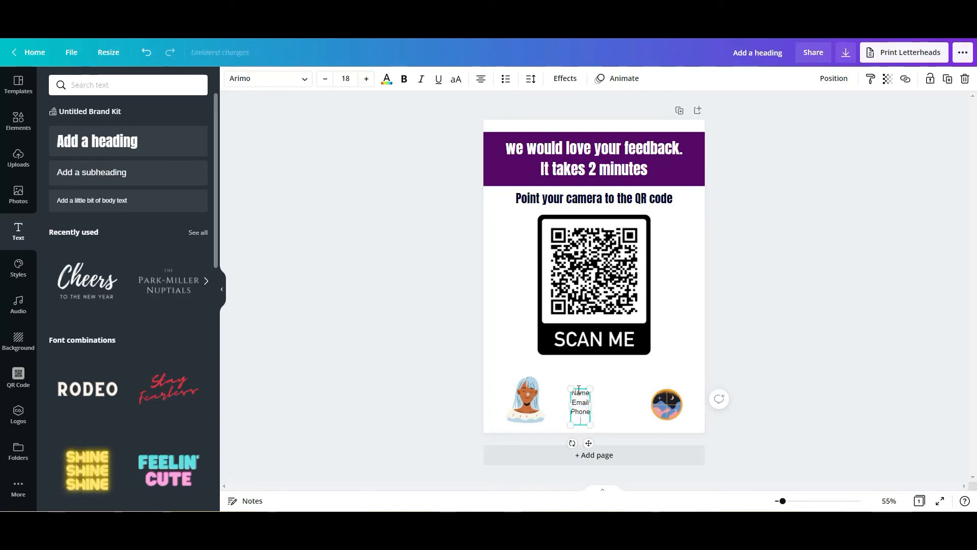
Step: Widen the contact text box, place it next to the portrait and left-align its lines
{"action": "left_click_drag", "start_coordinate": [592, 406], "coordinate": [640, 405]}
{"action": "left_click_drag", "start_coordinate": [616, 421], "coordinate": [563, 408]}
{"action": "left_click", "coordinate": [481, 79]}
{"action": "left_click", "coordinate": [481, 79]}
{"action": "left_click", "coordinate": [919, 421]}
{"action": "left_click_drag", "start_coordinate": [624, 401], "coordinate": [645, 402]}
{"action": "left_click", "coordinate": [719, 395]}
Step: Reduce the contact text's font size by one step and nudge the text into line with the portrait
{"action": "left_click", "coordinate": [569, 399]}
{"action": "left_click", "coordinate": [326, 79]}
{"action": "left_click", "coordinate": [329, 288]}
{"action": "left_click_drag", "start_coordinate": [566, 404], "coordinate": [564, 406]}
{"action": "left_click", "coordinate": [473, 405]}
Step: Shrink the QR code to about 9.5 by 11.8 cm and recenter it on the page
{"action": "left_click", "coordinate": [611, 254]}
{"action": "left_click_drag", "start_coordinate": [650, 215], "coordinate": [638, 230]}
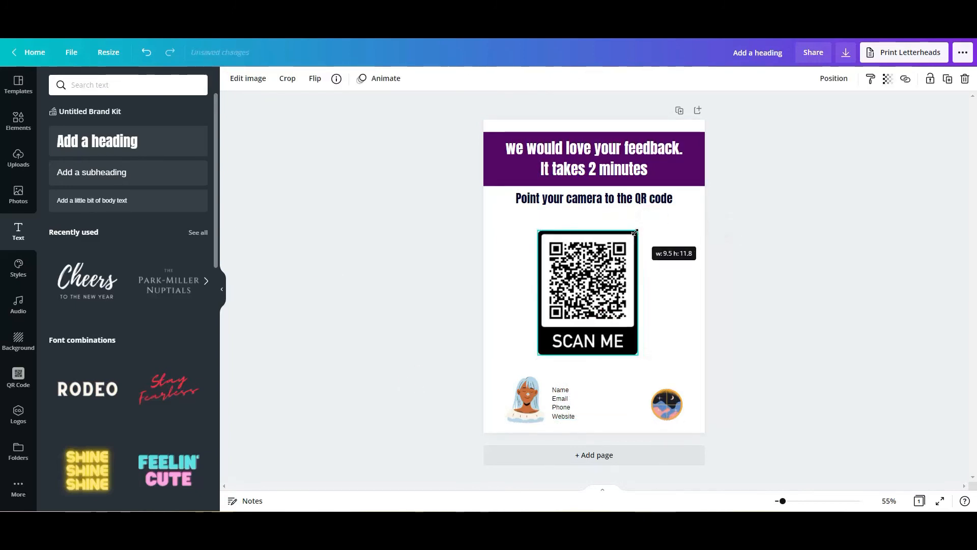
{"action": "left_click_drag", "start_coordinate": [590, 287], "coordinate": [595, 283]}
Step: Shift the banner and camera heading slightly down, and move the portrait, contact text and round logo slightly up
{"action": "left_click_drag", "start_coordinate": [415, 151], "coordinate": [715, 210]}
{"action": "left_click_drag", "start_coordinate": [607, 198], "coordinate": [611, 207]}
{"action": "left_click", "coordinate": [691, 258]}
{"action": "left_click", "coordinate": [831, 319]}
{"action": "left_click_drag", "start_coordinate": [473, 400], "coordinate": [745, 411]}
{"action": "left_click_drag", "start_coordinate": [613, 411], "coordinate": [612, 406]}
{"action": "left_click", "coordinate": [788, 396]}
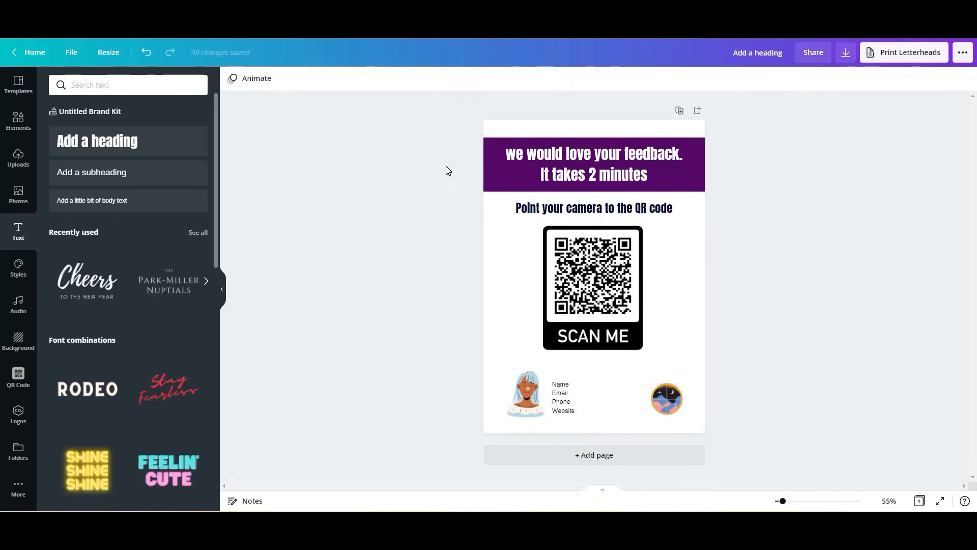
{"action": "left_click", "coordinate": [720, 193]}
{"action": "left_click", "coordinate": [761, 259]}
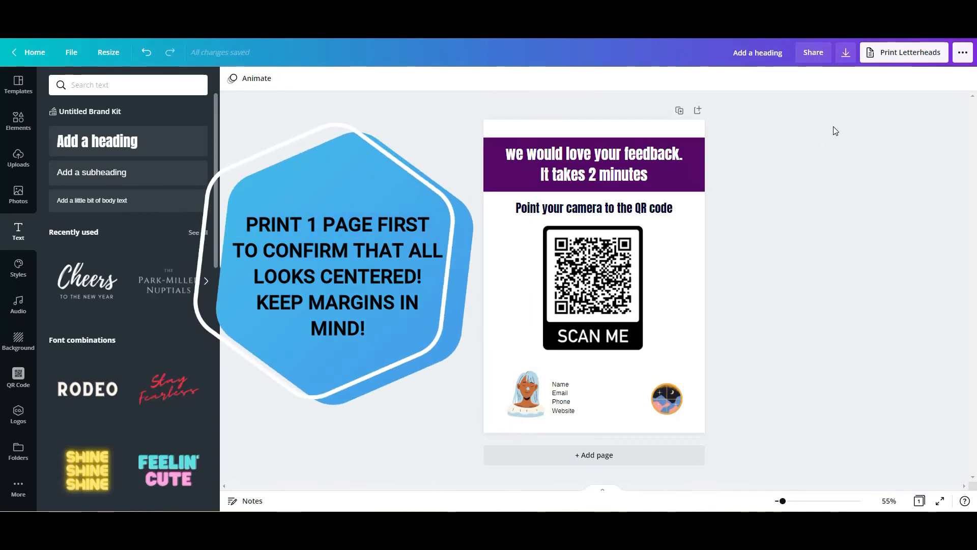
Step: Bring up the flyer's download options and keep PDF Print as the file type
{"action": "left_click", "coordinate": [846, 52]}
{"action": "left_click", "coordinate": [860, 123]}
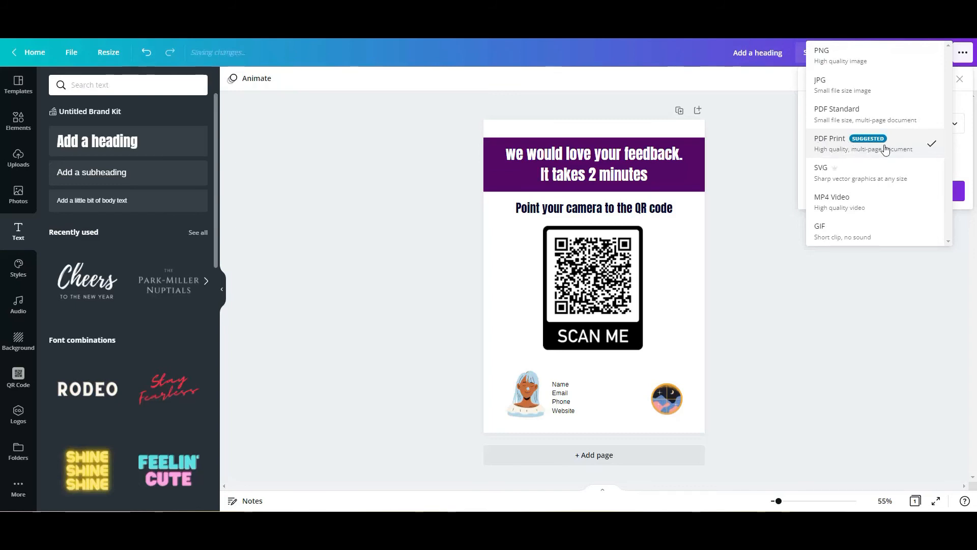
{"action": "left_click", "coordinate": [762, 153]}
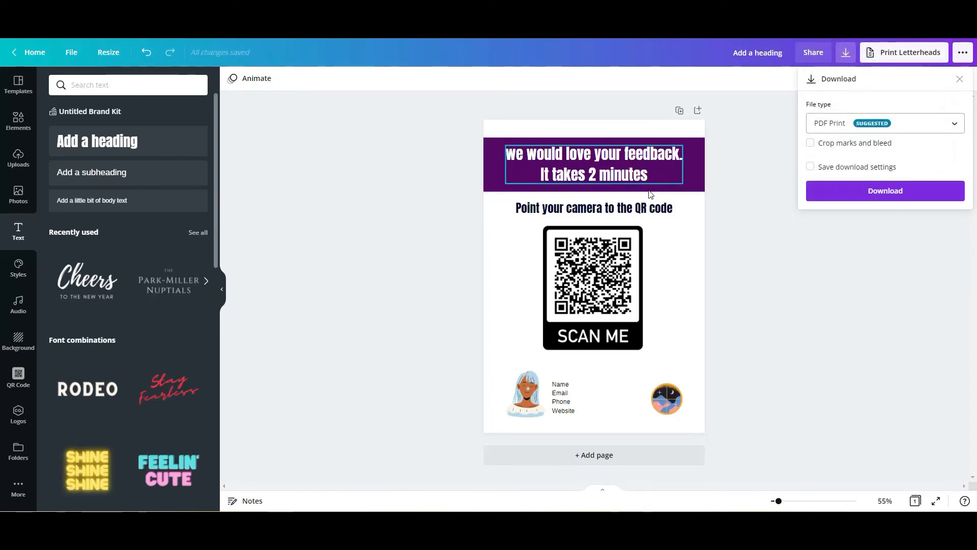